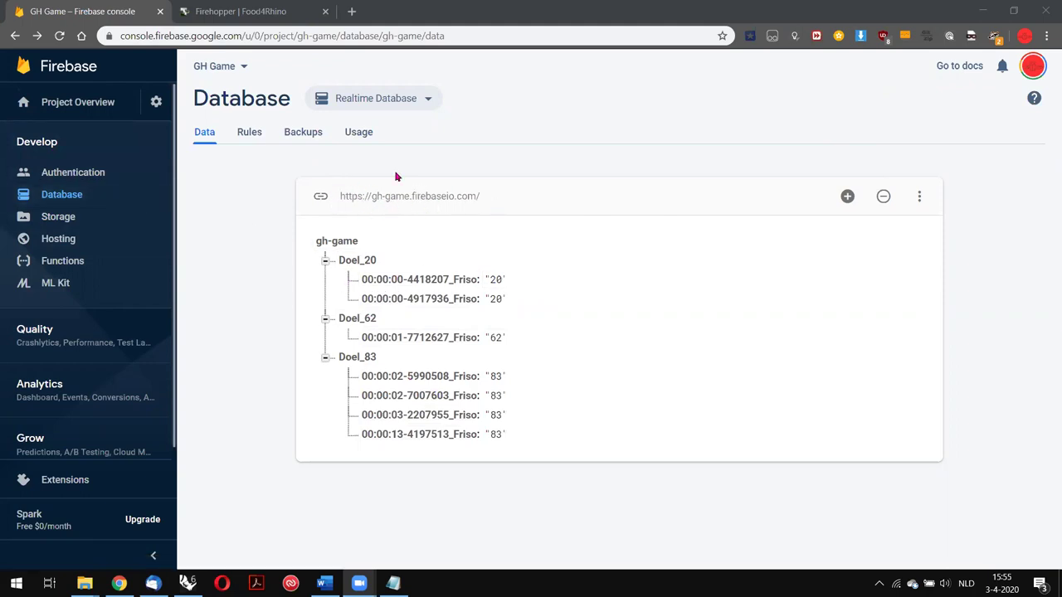
Open the Firebase project's settings options, and switch to Grasshopper to view the Firehopper PATCH component.
{"action": "left_click", "coordinate": [156, 102]}
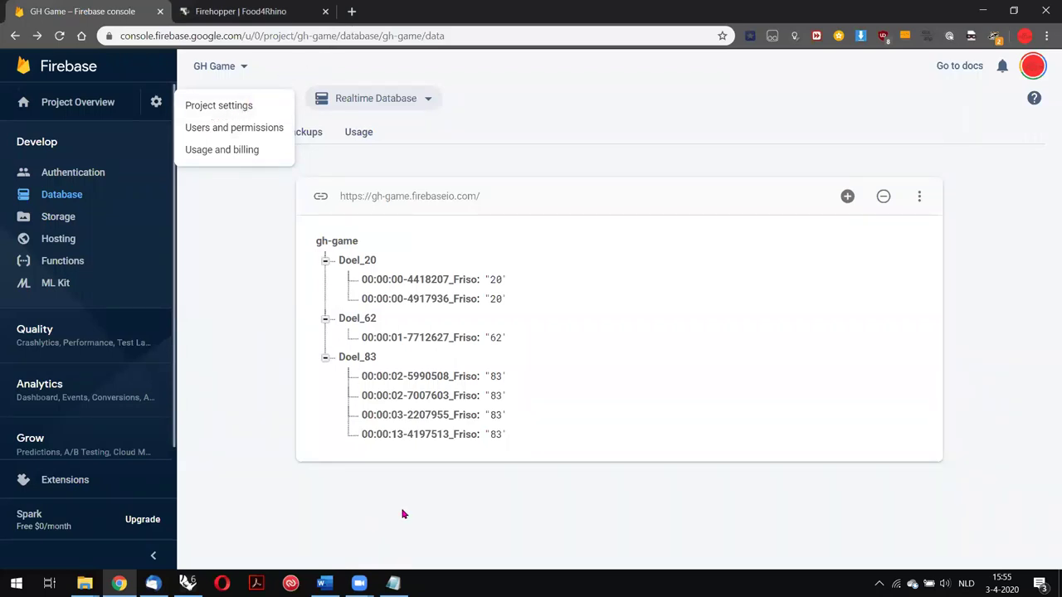
{"action": "key", "text": "alt+Tab"}
{"action": "key", "text": "alt+Tab"}
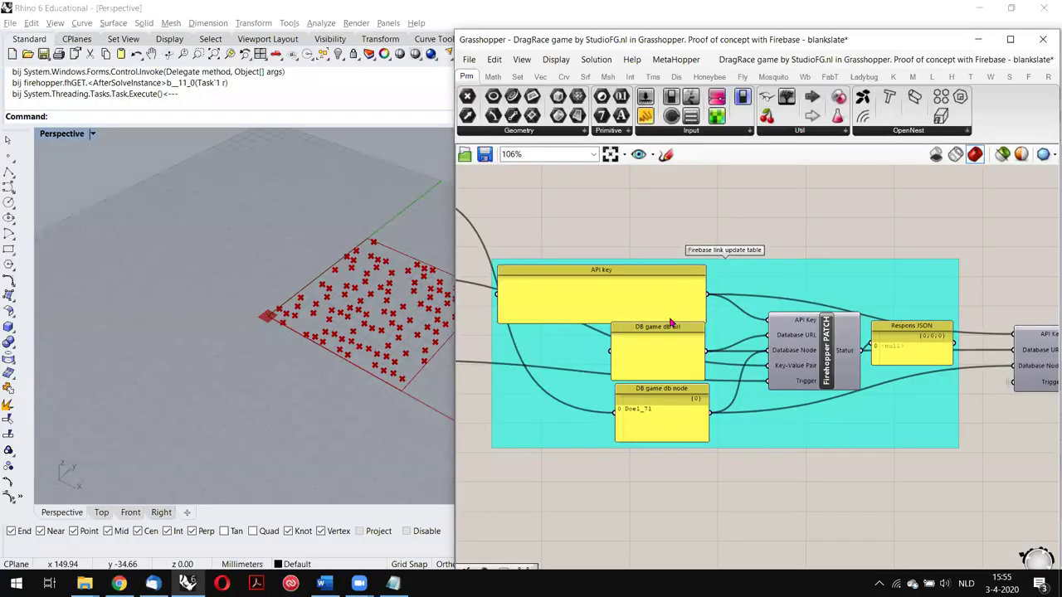
{"action": "right_click_drag", "start_coordinate": [672, 322], "coordinate": [697, 332]}
{"action": "scroll", "coordinate": [884, 340], "scroll_direction": "up", "scroll_amount": 4}
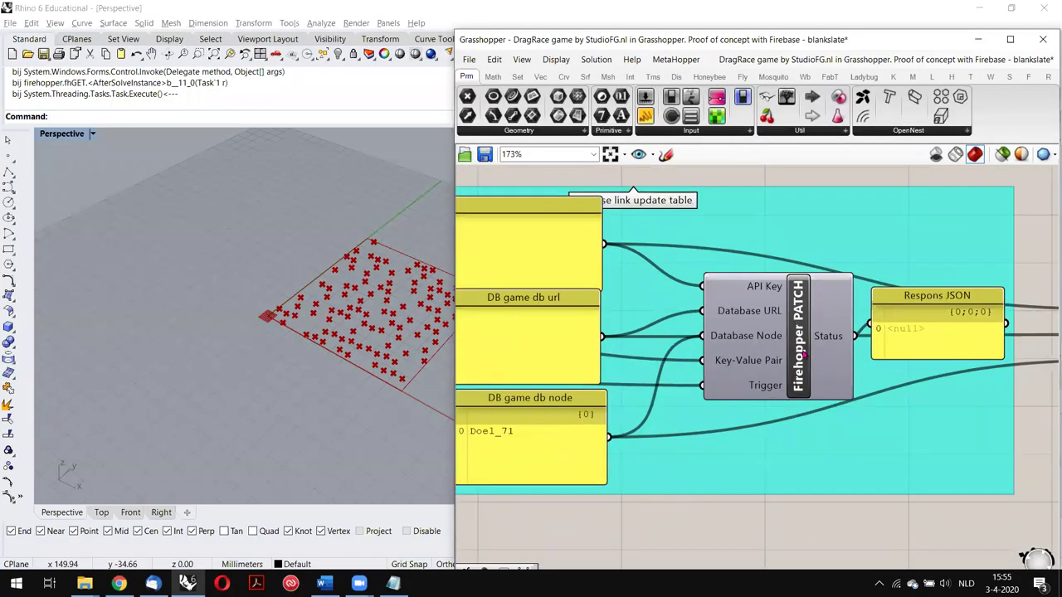
Switch to the browser and review the Firehopper add-in's description and setup information on Food4Rhino.
{"action": "key", "text": "alt+Tab"}
{"action": "key", "text": "ctrl+Tab"}
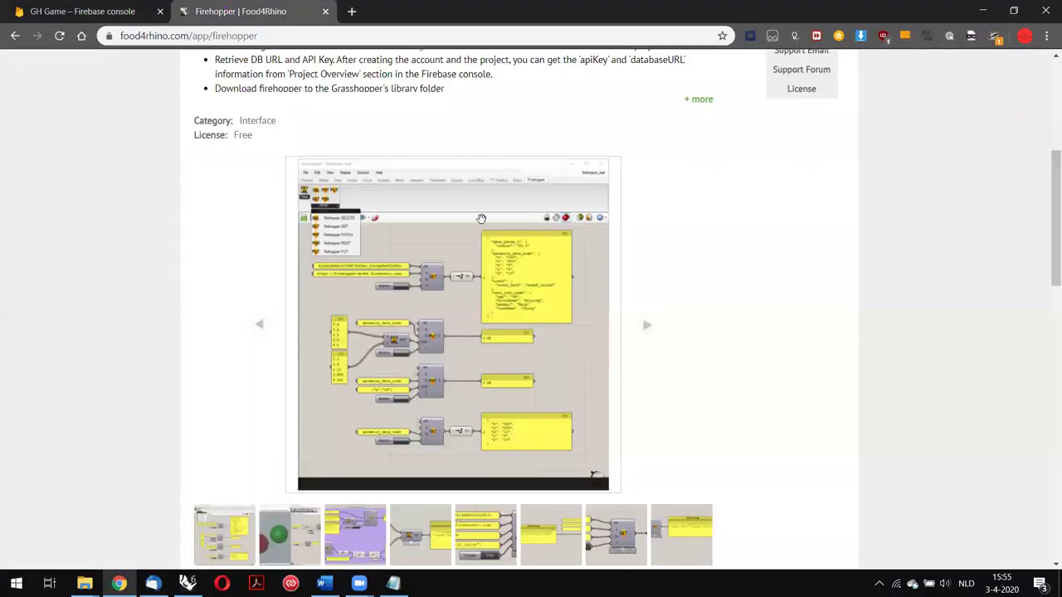
{"action": "scroll", "coordinate": [481, 210], "scroll_direction": "up", "scroll_amount": 5}
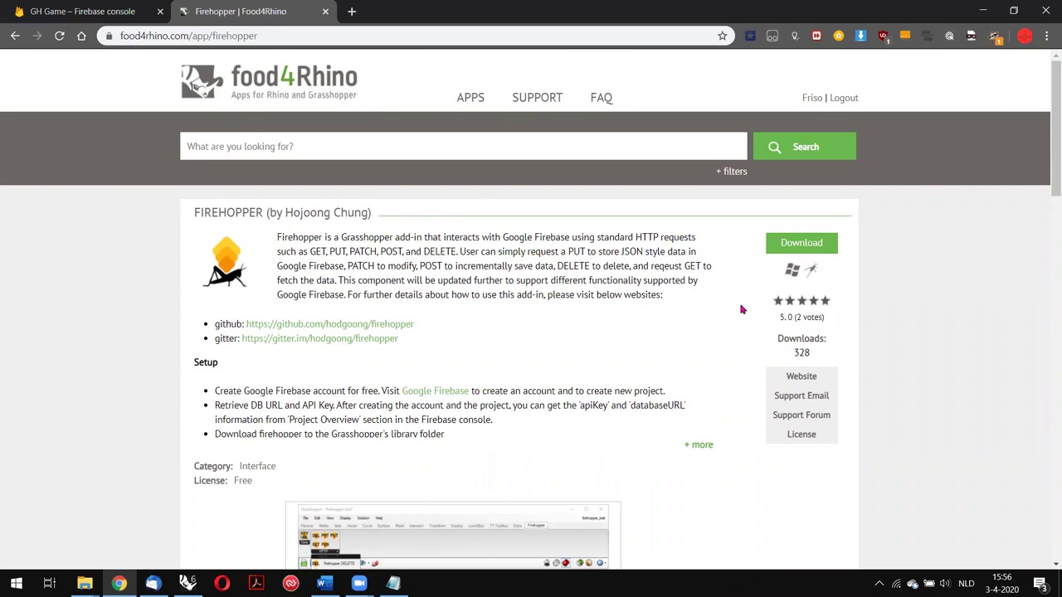
{"action": "scroll", "coordinate": [730, 315], "scroll_direction": "down", "scroll_amount": 3}
{"action": "scroll", "coordinate": [718, 308], "scroll_direction": "up", "scroll_amount": 3}
Switch back to Grasshopper, nudge the API key panel slightly up, and align the DB game db url panel with the DB game db node panel.
{"action": "key", "text": "alt+Tab"}
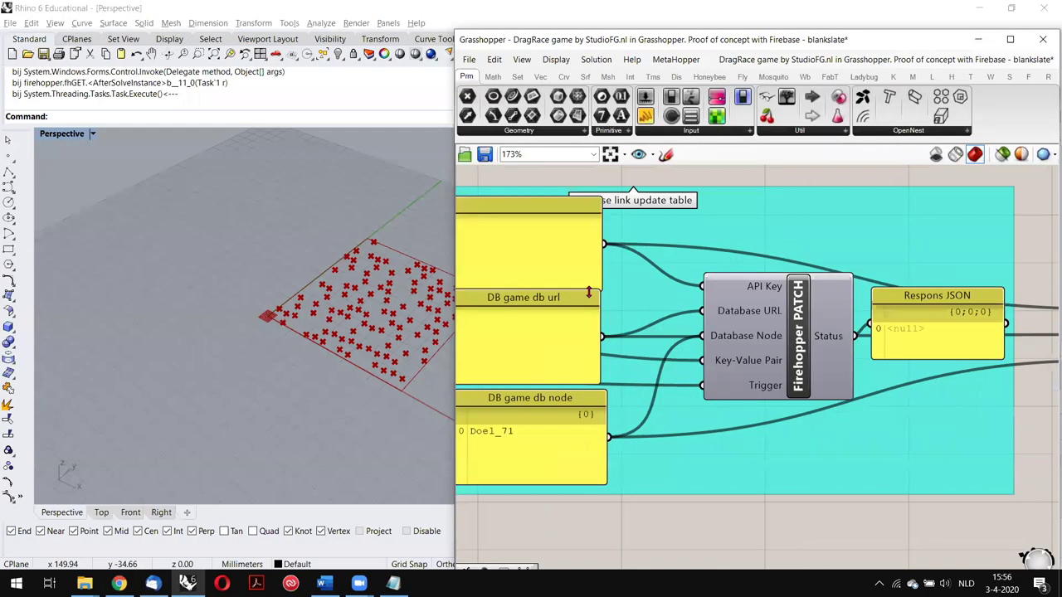
{"action": "scroll", "coordinate": [663, 294], "scroll_direction": "up", "scroll_amount": 3}
{"action": "scroll", "coordinate": [663, 294], "scroll_direction": "down", "scroll_amount": 1}
{"action": "right_click_drag", "start_coordinate": [660, 292], "coordinate": [732, 289]}
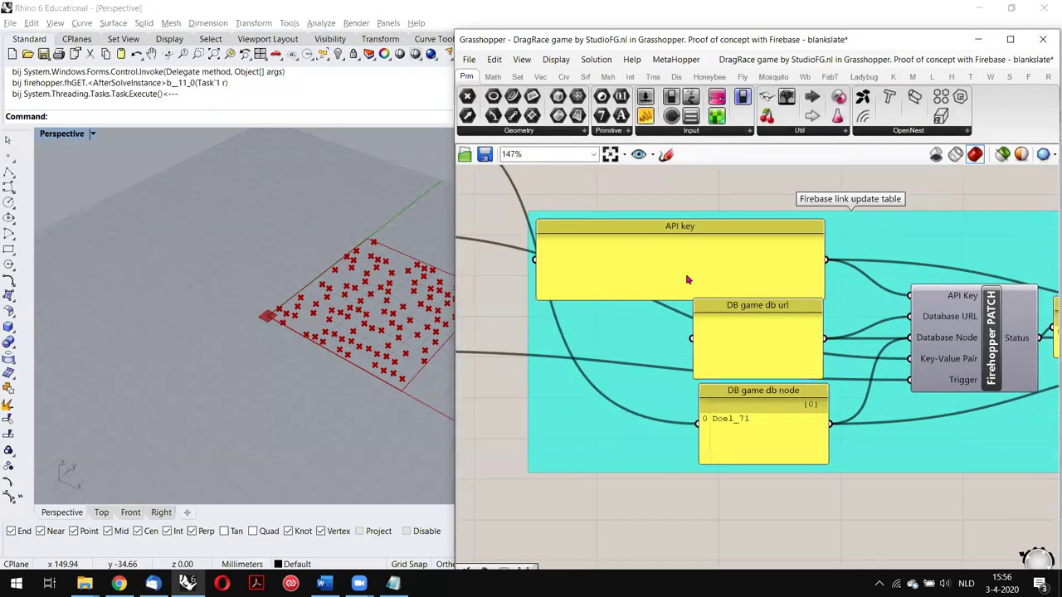
{"action": "left_click_drag", "start_coordinate": [686, 280], "coordinate": [688, 257]}
{"action": "left_click_drag", "start_coordinate": [770, 338], "coordinate": [777, 338]}
{"action": "right_click_drag", "start_coordinate": [860, 392], "coordinate": [770, 391]}
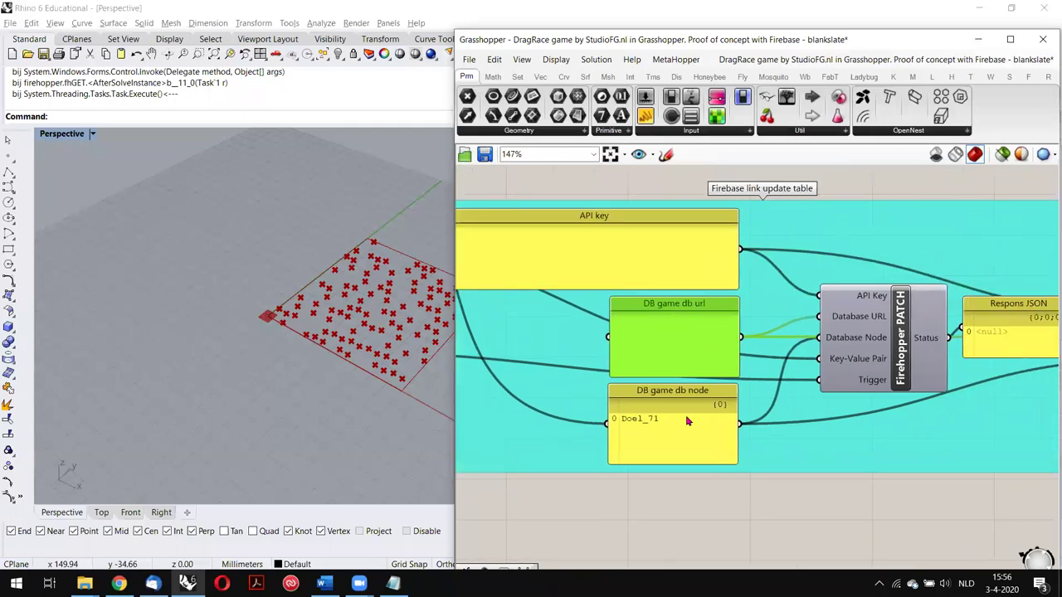
Select the DB game db node panel and examine the Firehopper PATCH inputs in the Firebase link update table group.
{"action": "left_click_drag", "start_coordinate": [686, 421], "coordinate": [687, 423]}
{"action": "right_click_drag", "start_coordinate": [802, 417], "coordinate": [733, 432]}
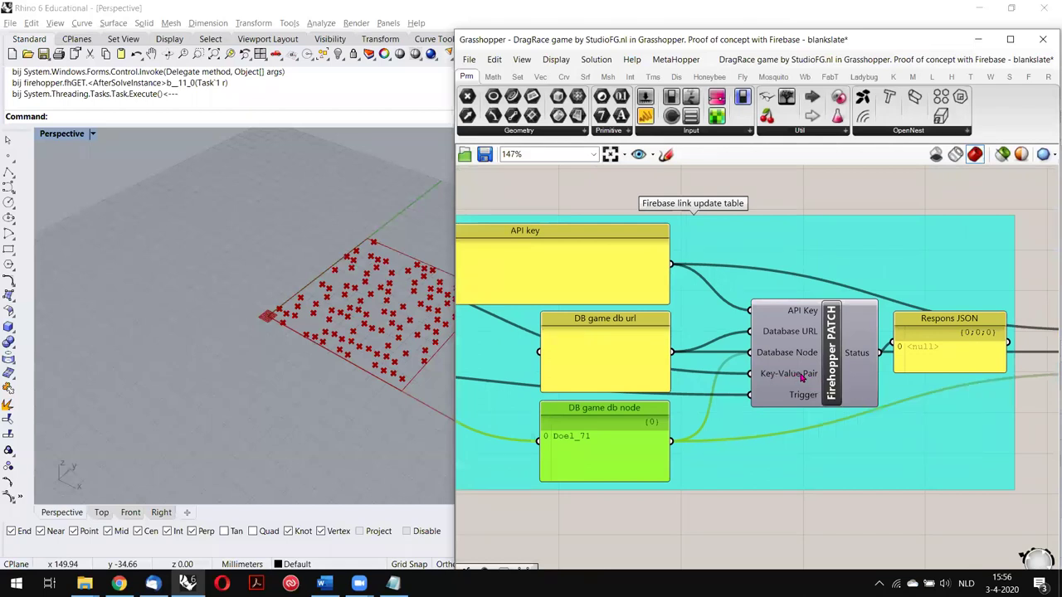
{"action": "scroll", "coordinate": [805, 382], "scroll_direction": "down", "scroll_amount": 2}
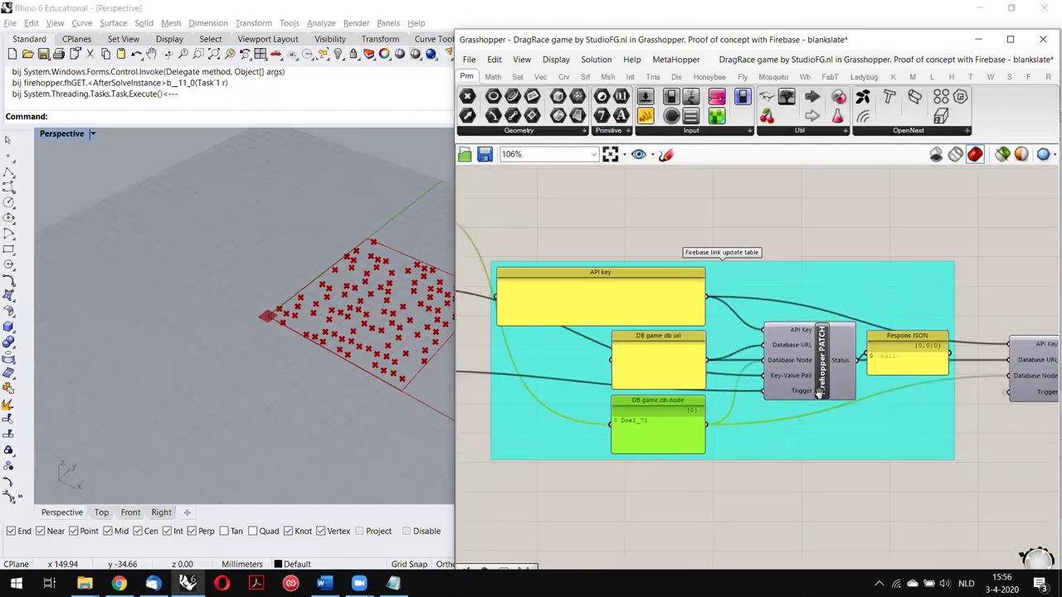
{"action": "scroll", "coordinate": [825, 397], "scroll_direction": "up", "scroll_amount": 3}
{"action": "mouse_move", "coordinate": [819, 394]}
{"action": "right_mouse_down"}
{"action": "mouse_move", "coordinate": [830, 398]}
{"action": "mouse_move", "coordinate": [823, 412]}
{"action": "right_mouse_up"}
{"action": "scroll", "coordinate": [825, 397], "scroll_direction": "down", "scroll_amount": 3}
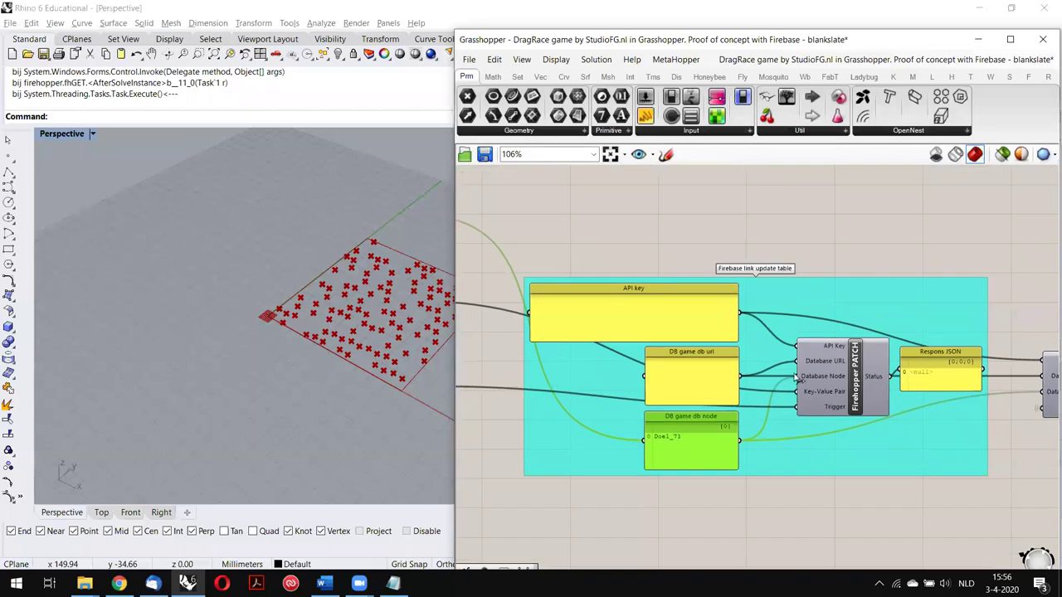
{"action": "scroll", "coordinate": [744, 331], "scroll_direction": "up", "scroll_amount": 1}
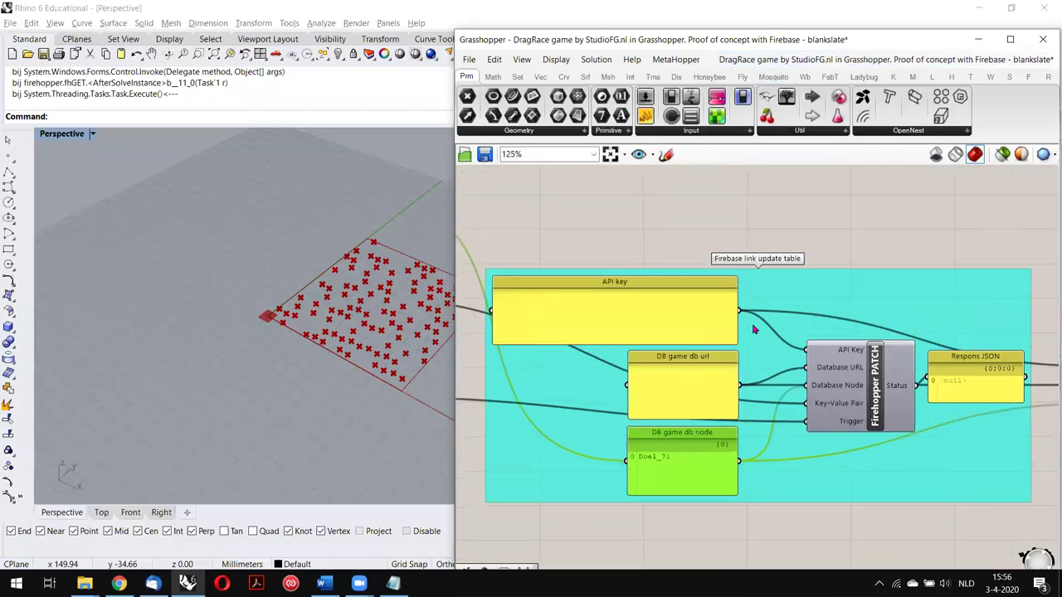
Open the other DragRace game definition, the one without "blankslate" in its name, and inspect the Cluster Patch And Get Firehopper component.
{"action": "left_click", "coordinate": [848, 61]}
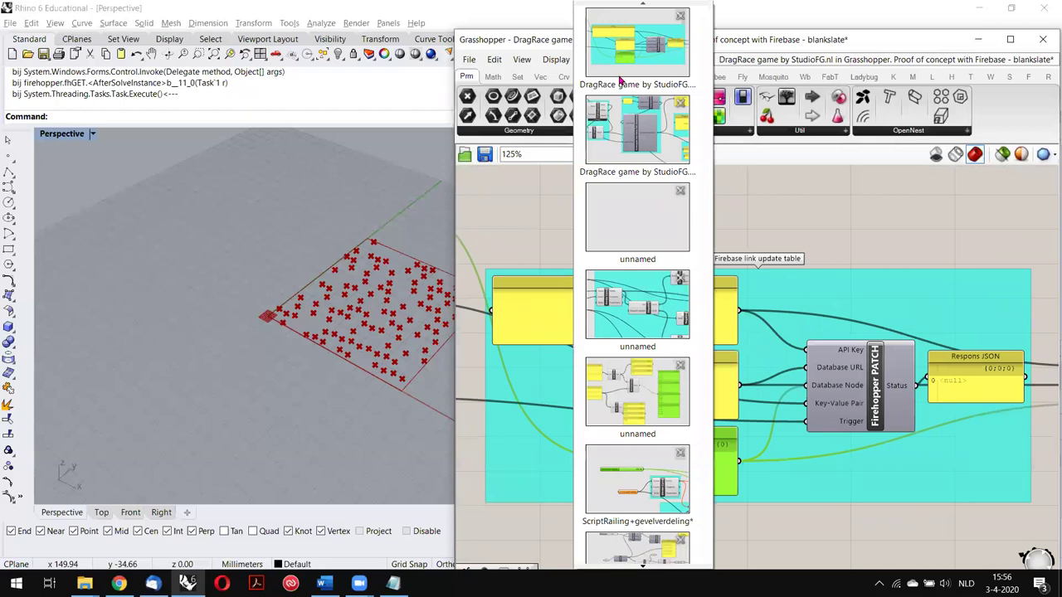
{"action": "left_click", "coordinate": [629, 147]}
{"action": "scroll", "coordinate": [721, 354], "scroll_direction": "down", "scroll_amount": 2}
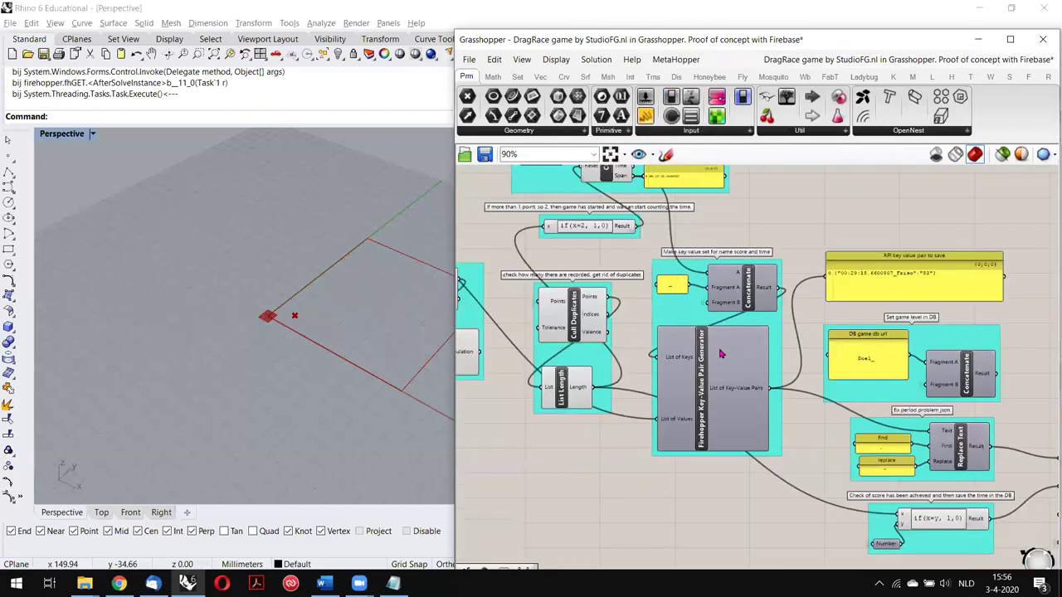
{"action": "right_click_drag", "start_coordinate": [720, 353], "coordinate": [582, 319]}
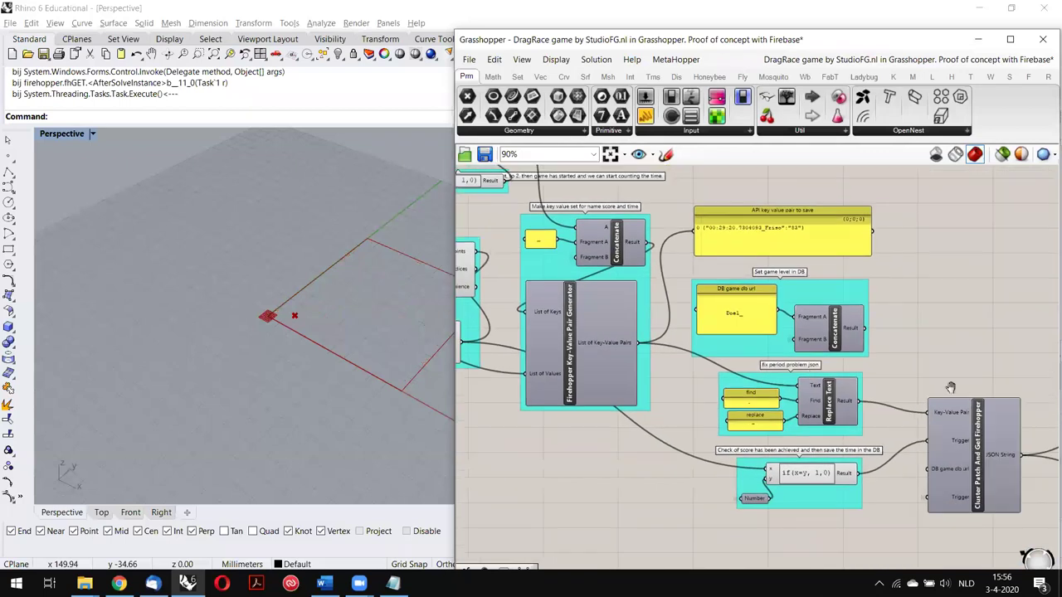
{"action": "scroll", "coordinate": [950, 387], "scroll_direction": "up", "scroll_amount": 3}
{"action": "left_click", "coordinate": [901, 413]}
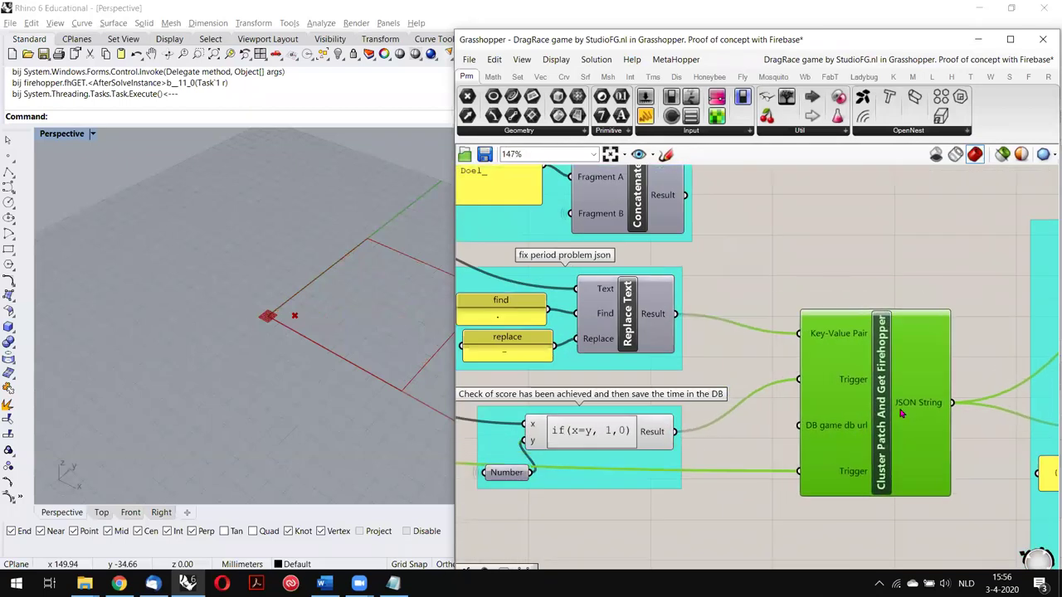
{"action": "scroll", "coordinate": [901, 413], "scroll_direction": "down", "scroll_amount": 2}
{"action": "scroll", "coordinate": [851, 420], "scroll_direction": "down", "scroll_amount": 2}
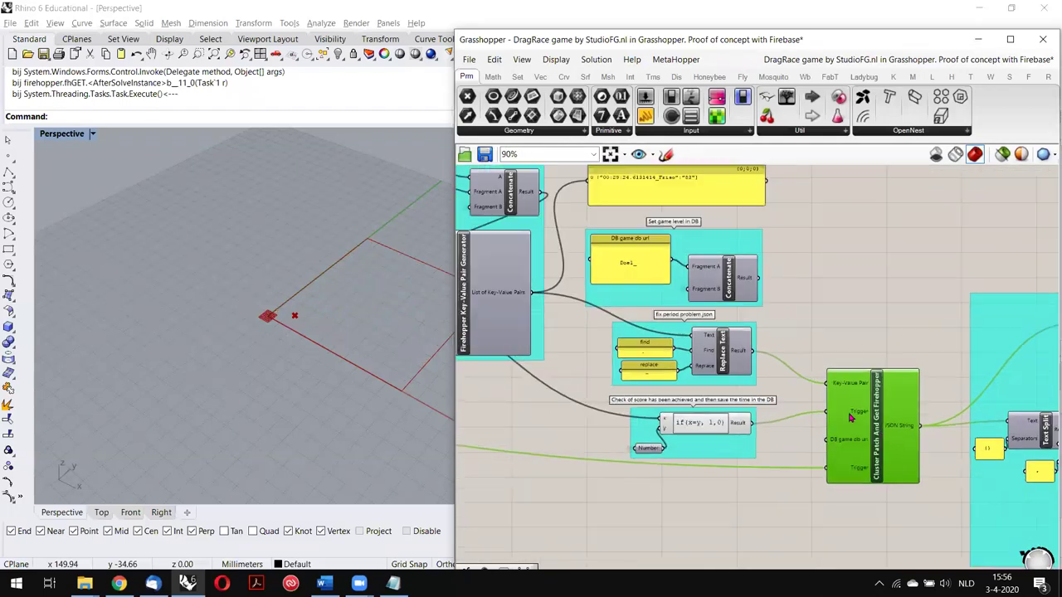
Examine the game's interface sections, from the Step 2 player name and level slider to the Step 3 play slider and current score.
{"action": "right_click_drag", "start_coordinate": [826, 408], "coordinate": [995, 419]}
{"action": "right_click_drag", "start_coordinate": [860, 419], "coordinate": [1025, 448]}
{"action": "right_click_drag", "start_coordinate": [669, 315], "coordinate": [864, 363]}
{"action": "right_click_drag", "start_coordinate": [634, 392], "coordinate": [812, 359]}
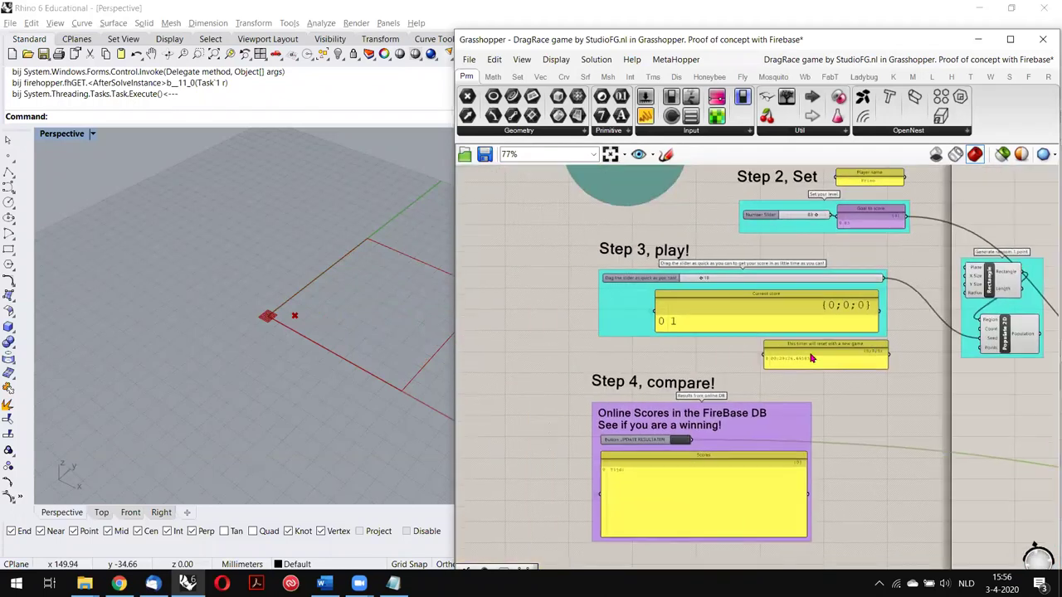
{"action": "scroll", "coordinate": [809, 212], "scroll_direction": "up", "scroll_amount": 3}
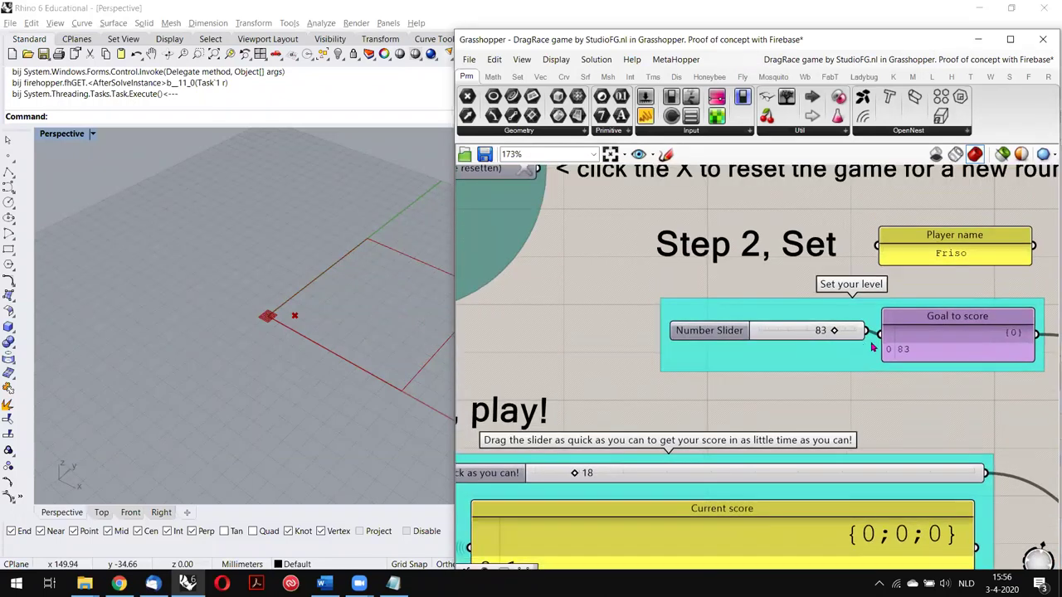
{"action": "scroll", "coordinate": [827, 336], "scroll_direction": "down", "scroll_amount": 3}
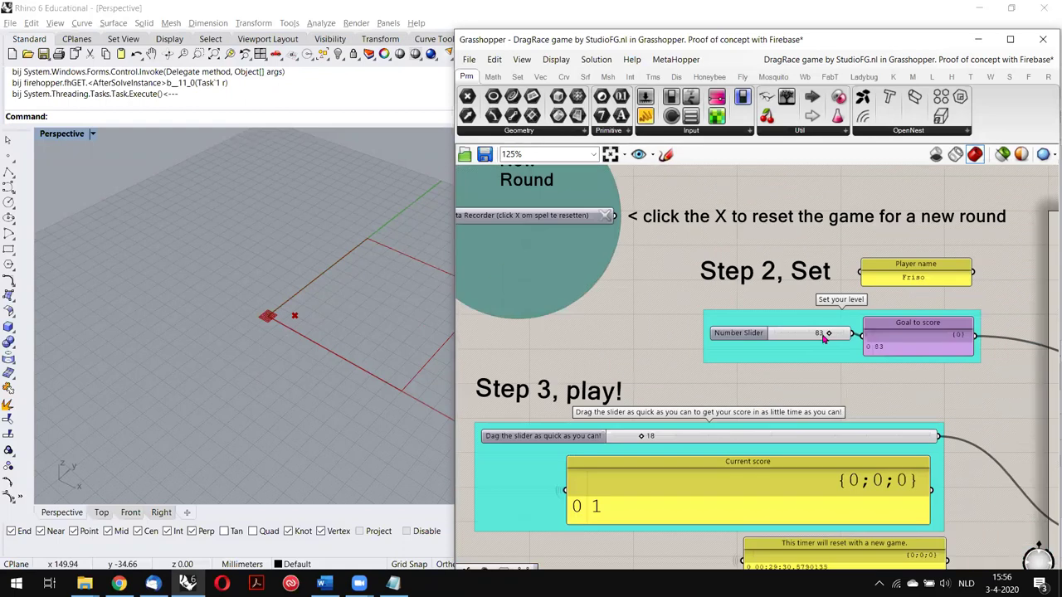
{"action": "scroll", "coordinate": [824, 331], "scroll_direction": "up", "scroll_amount": 2}
{"action": "scroll", "coordinate": [818, 288], "scroll_direction": "down", "scroll_amount": 2}
{"action": "right_click_drag", "start_coordinate": [817, 288], "coordinate": [837, 158]}
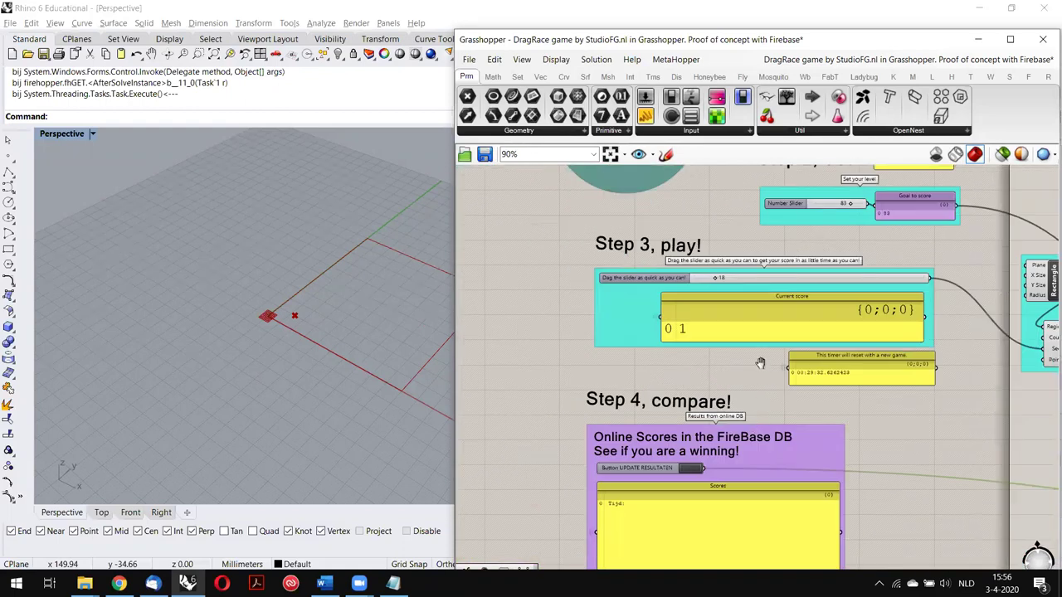
Update the Step 4 online scores from the Firebase database and review the listed times.
{"action": "right_click_drag", "start_coordinate": [761, 362], "coordinate": [784, 276]}
{"action": "scroll", "coordinate": [706, 393], "scroll_direction": "up", "scroll_amount": 4}
{"action": "left_click", "coordinate": [728, 368]}
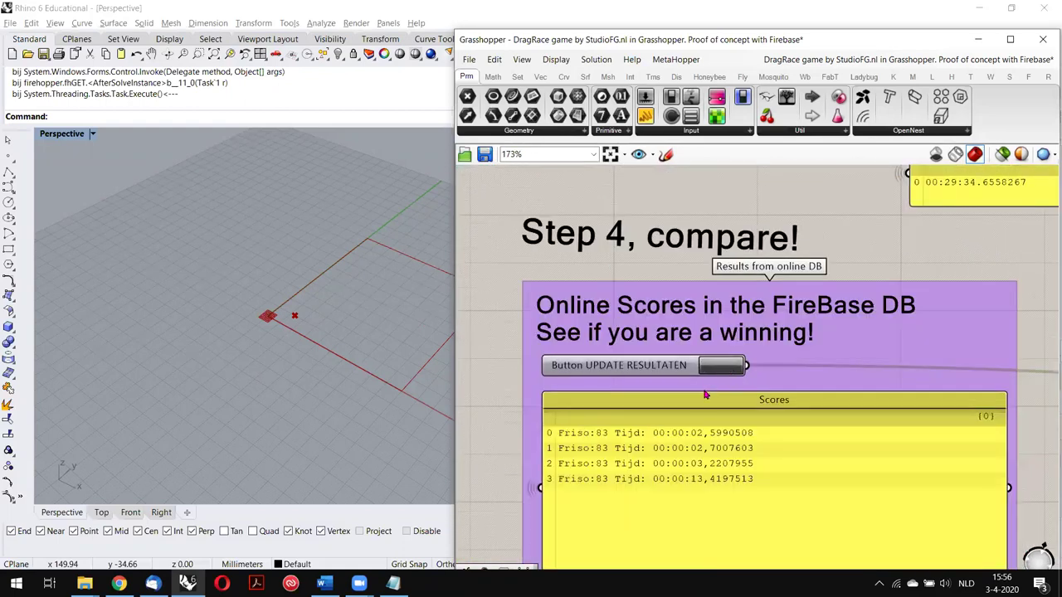
{"action": "scroll", "coordinate": [630, 388], "scroll_direction": "up", "scroll_amount": 2}
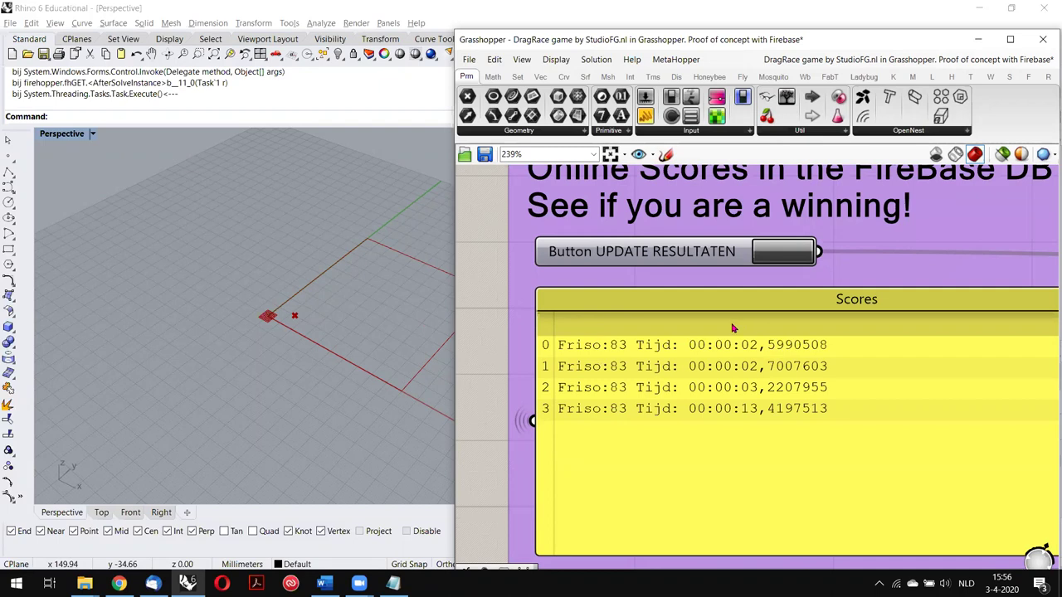
{"action": "scroll", "coordinate": [756, 342], "scroll_direction": "down", "scroll_amount": 2}
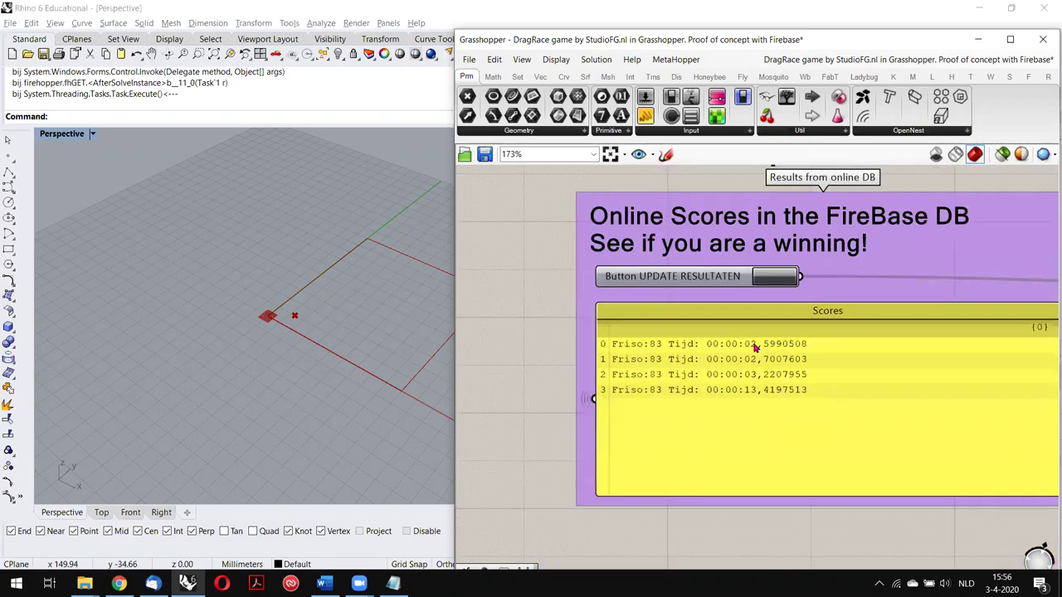
{"action": "scroll", "coordinate": [755, 345], "scroll_direction": "up", "scroll_amount": 2}
{"action": "scroll", "coordinate": [774, 339], "scroll_direction": "down", "scroll_amount": 3}
{"action": "right_click_drag", "start_coordinate": [781, 330], "coordinate": [766, 382]}
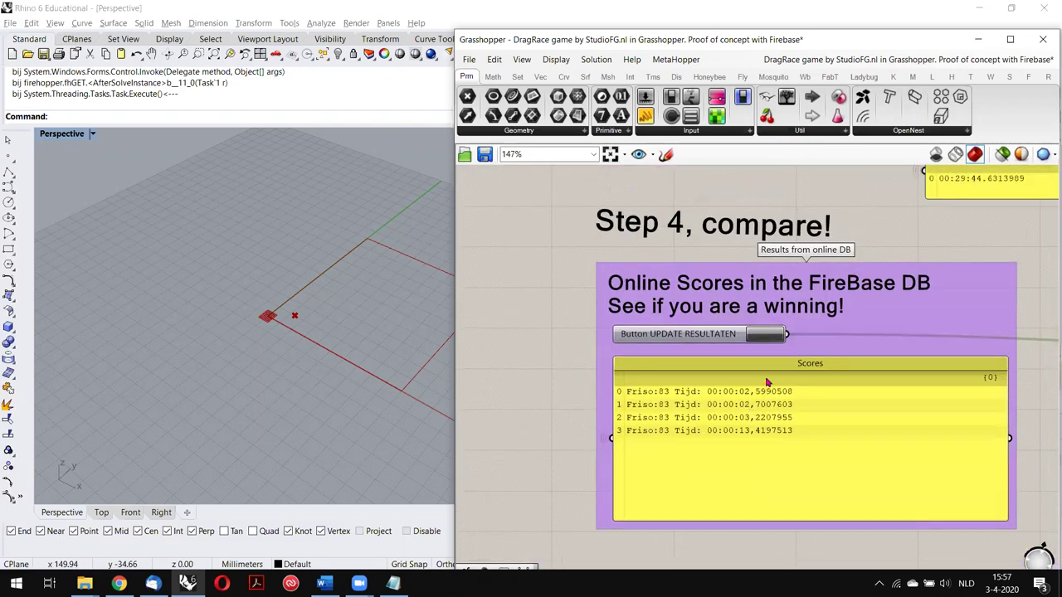
Reset the Data Recorder in the New Round circle to start a new game.
{"action": "right_click_drag", "start_coordinate": [848, 247], "coordinate": [780, 373]}
{"action": "right_click_drag", "start_coordinate": [879, 189], "coordinate": [813, 346]}
{"action": "mouse_move", "coordinate": [834, 226]}
{"action": "right_mouse_down"}
{"action": "mouse_move", "coordinate": [836, 267]}
{"action": "mouse_move", "coordinate": [876, 322]}
{"action": "right_mouse_up"}
{"action": "scroll", "coordinate": [797, 282], "scroll_direction": "down", "scroll_amount": 2}
{"action": "scroll", "coordinate": [704, 277], "scroll_direction": "up", "scroll_amount": 3}
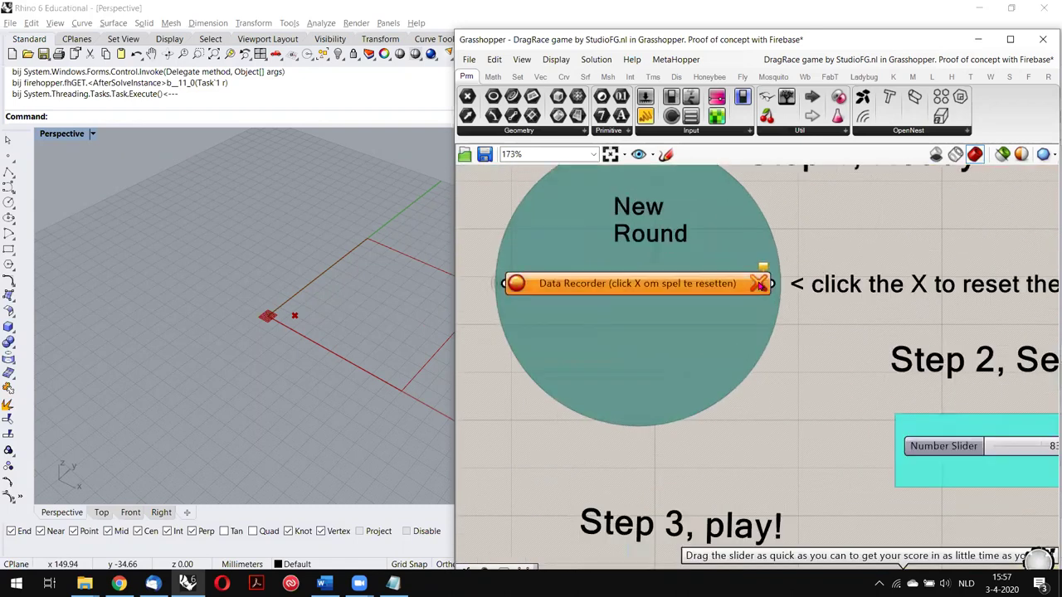
Play the round by moving the Step 3 play slider up to 101 to pass the goal score.
{"action": "scroll", "coordinate": [759, 288], "scroll_direction": "down", "scroll_amount": 5}
{"action": "right_click_drag", "start_coordinate": [774, 331], "coordinate": [693, 221]}
{"action": "scroll", "coordinate": [713, 310], "scroll_direction": "up", "scroll_amount": 4}
{"action": "right_click_drag", "start_coordinate": [697, 336], "coordinate": [673, 366]}
{"action": "left_click_drag", "start_coordinate": [670, 343], "coordinate": [818, 341]}
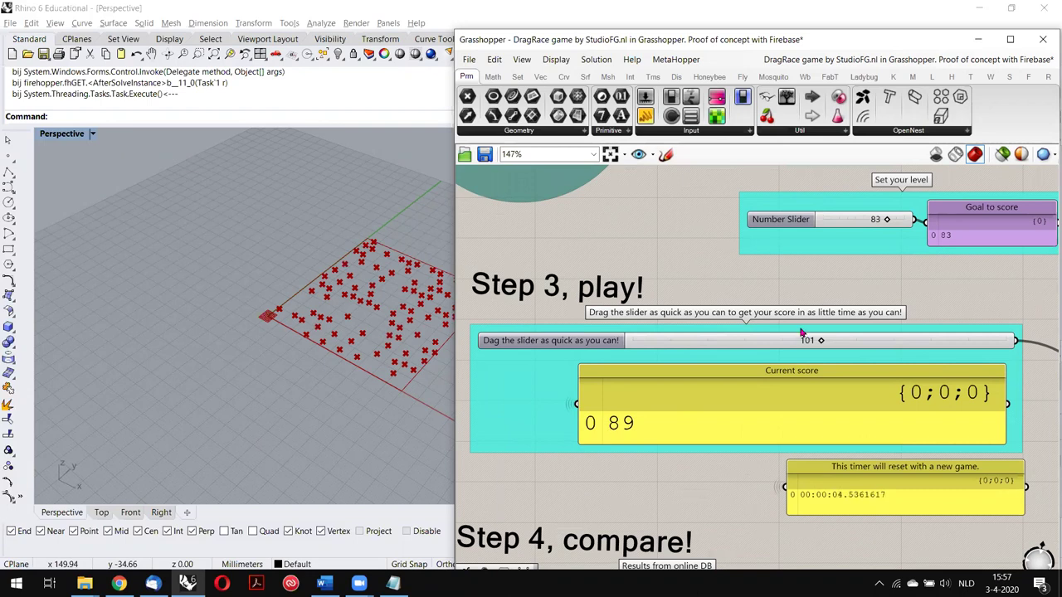
Refresh the Step 4 online scores to fetch the time of the round just played.
{"action": "scroll", "coordinate": [798, 333], "scroll_direction": "down", "scroll_amount": 2}
{"action": "right_click_drag", "start_coordinate": [786, 320], "coordinate": [807, 163]}
{"action": "scroll", "coordinate": [669, 414], "scroll_direction": "up", "scroll_amount": 5}
{"action": "right_click_drag", "start_coordinate": [671, 413], "coordinate": [690, 313]}
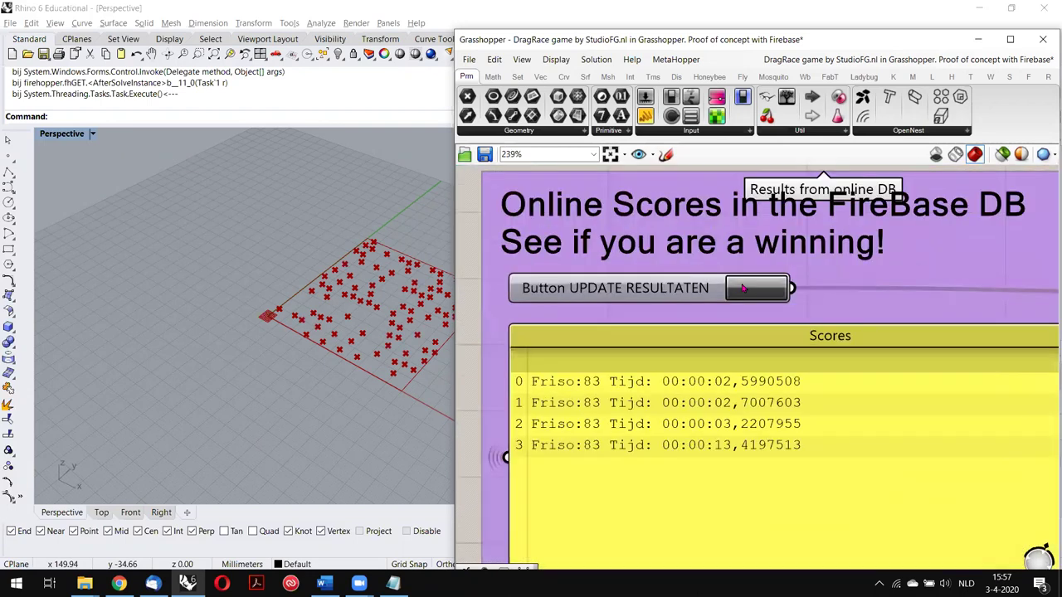
{"action": "left_click", "coordinate": [745, 288]}
{"action": "right_click_drag", "start_coordinate": [743, 440], "coordinate": [750, 374]}
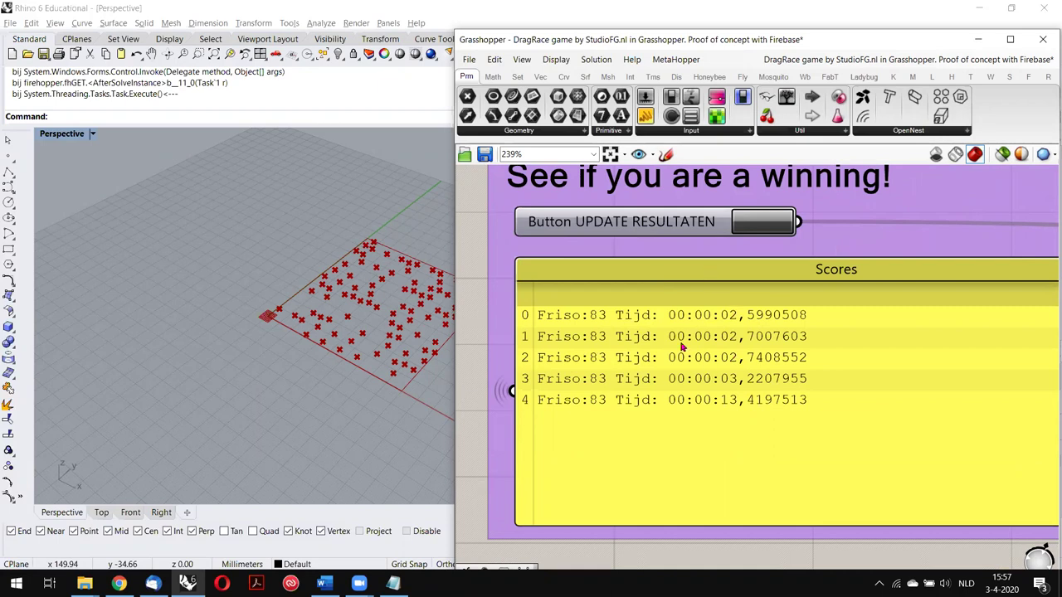
Check the entries under Doel_83 in the Firebase Realtime Database, and return to Grasshopper.
{"action": "key", "text": "alt+Tab"}
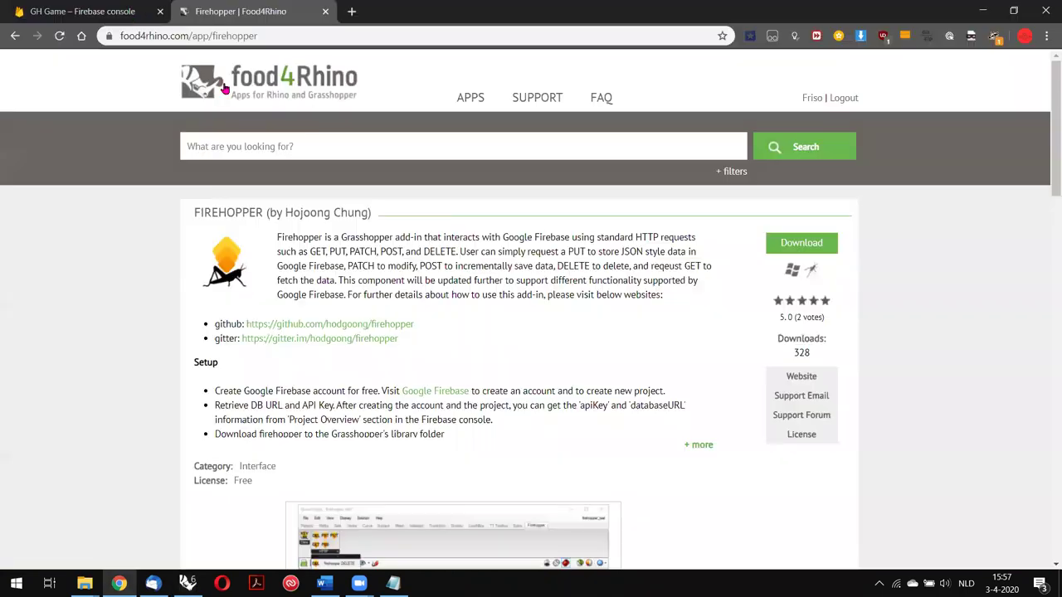
{"action": "left_click", "coordinate": [66, 8]}
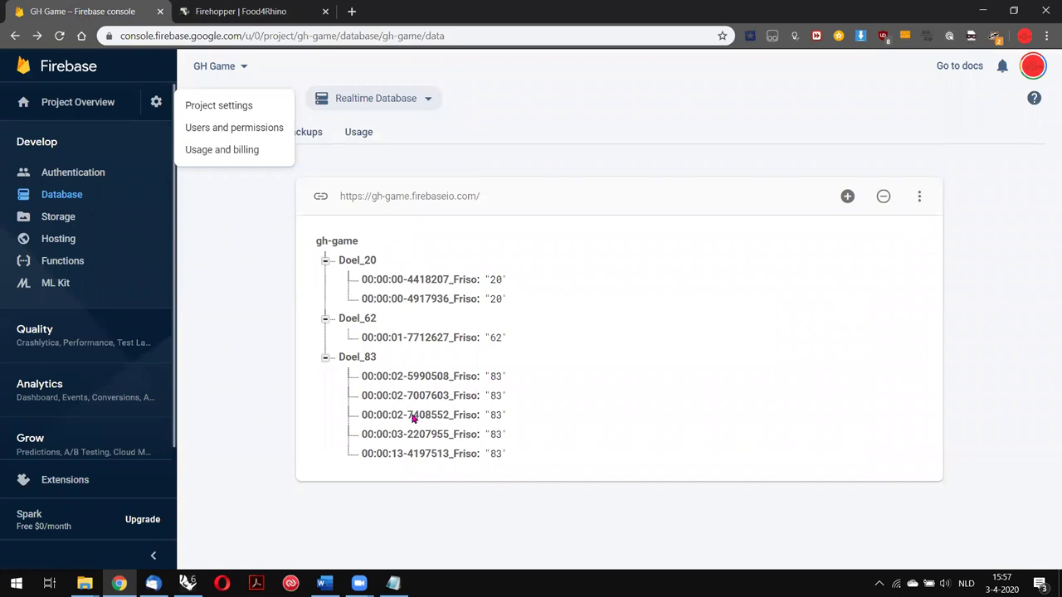
{"action": "key", "text": "alt+Tab"}
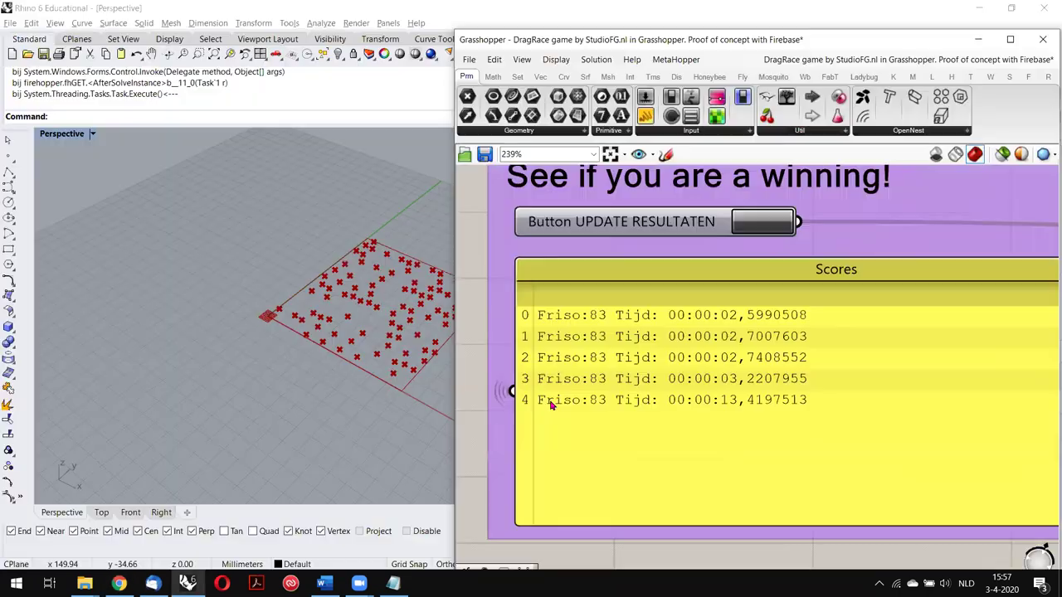
Set the Step 3 play slider to 100.
{"action": "right_click_drag", "start_coordinate": [755, 201], "coordinate": [728, 299]}
{"action": "scroll", "coordinate": [738, 299], "scroll_direction": "down", "scroll_amount": 3}
{"action": "right_click_drag", "start_coordinate": [792, 287], "coordinate": [746, 346]}
{"action": "right_click_drag", "start_coordinate": [838, 221], "coordinate": [803, 352]}
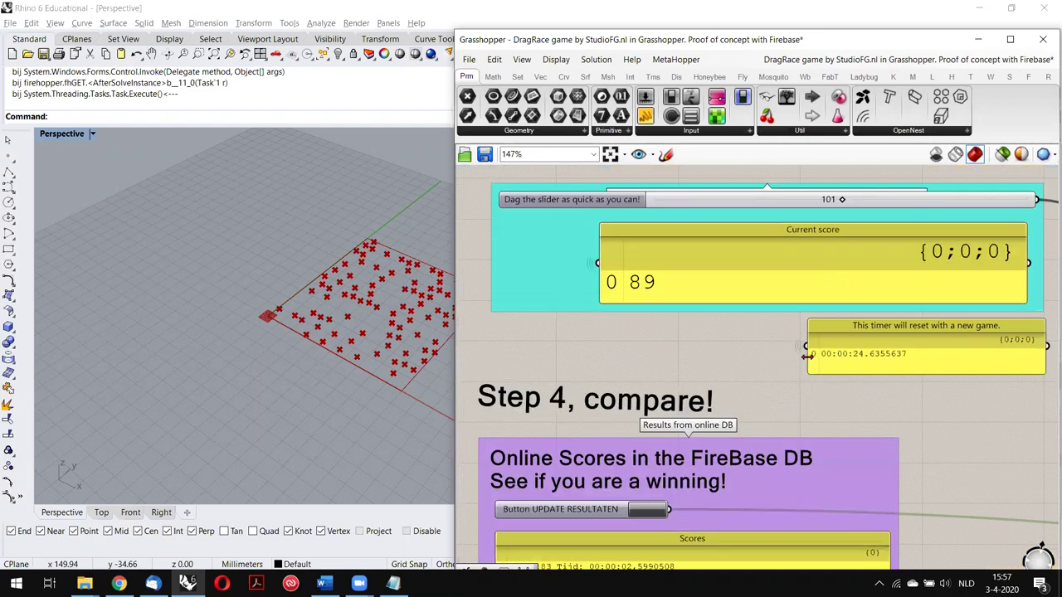
{"action": "right_click_drag", "start_coordinate": [799, 266], "coordinate": [797, 345]}
{"action": "scroll", "coordinate": [805, 289], "scroll_direction": "up", "scroll_amount": 3}
{"action": "left_click_drag", "start_coordinate": [857, 274], "coordinate": [851, 273]}
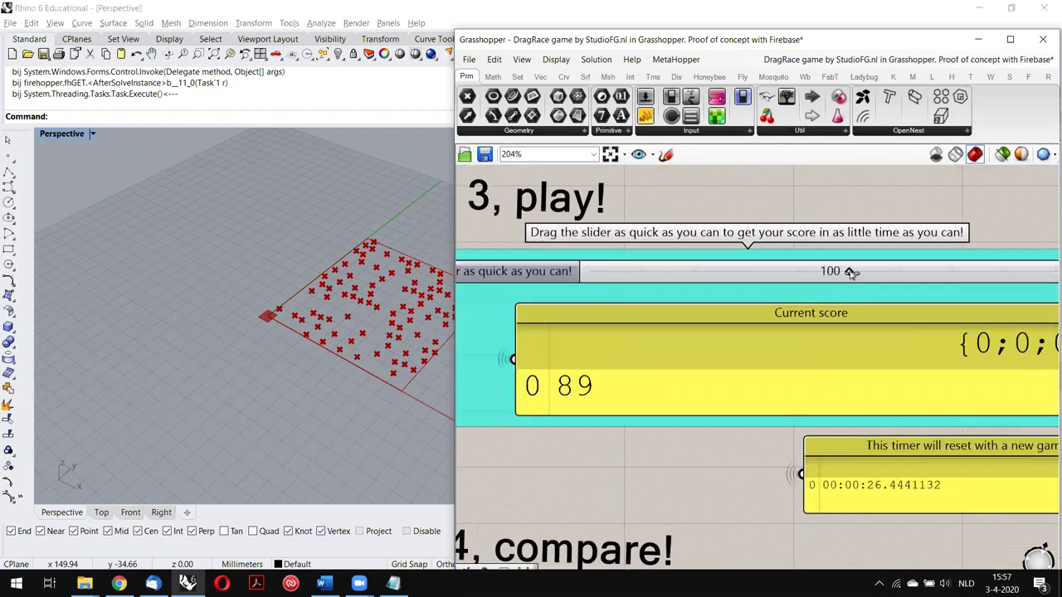
Set the Step 2 level slider to a goal score of 95.
{"action": "scroll", "coordinate": [849, 273], "scroll_direction": "down", "scroll_amount": 2}
{"action": "right_click_drag", "start_coordinate": [832, 282], "coordinate": [725, 448]}
{"action": "scroll", "coordinate": [802, 303], "scroll_direction": "up", "scroll_amount": 3}
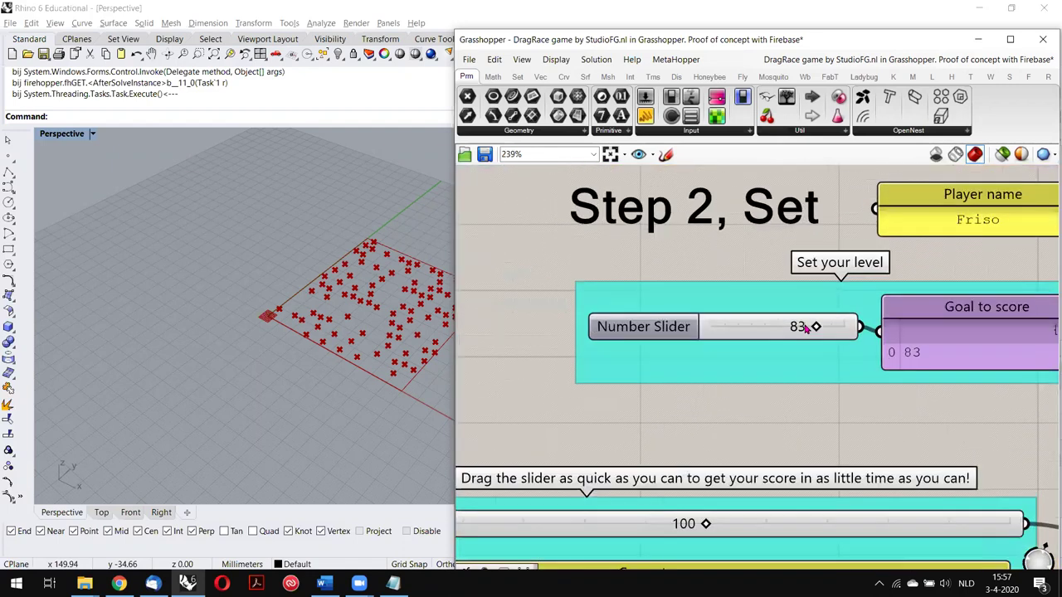
{"action": "left_click_drag", "start_coordinate": [818, 327], "coordinate": [840, 332]}
Reset the game for a new round by clearing the Step 1 Data Recorder.
{"action": "scroll", "coordinate": [833, 345], "scroll_direction": "down", "scroll_amount": 4}
{"action": "right_click_drag", "start_coordinate": [780, 472], "coordinate": [848, 363]}
{"action": "scroll", "coordinate": [832, 337], "scroll_direction": "up", "scroll_amount": 1}
{"action": "scroll", "coordinate": [702, 287], "scroll_direction": "down", "scroll_amount": 3}
{"action": "right_click_drag", "start_coordinate": [669, 192], "coordinate": [699, 258]}
{"action": "scroll", "coordinate": [699, 257], "scroll_direction": "up", "scroll_amount": 3}
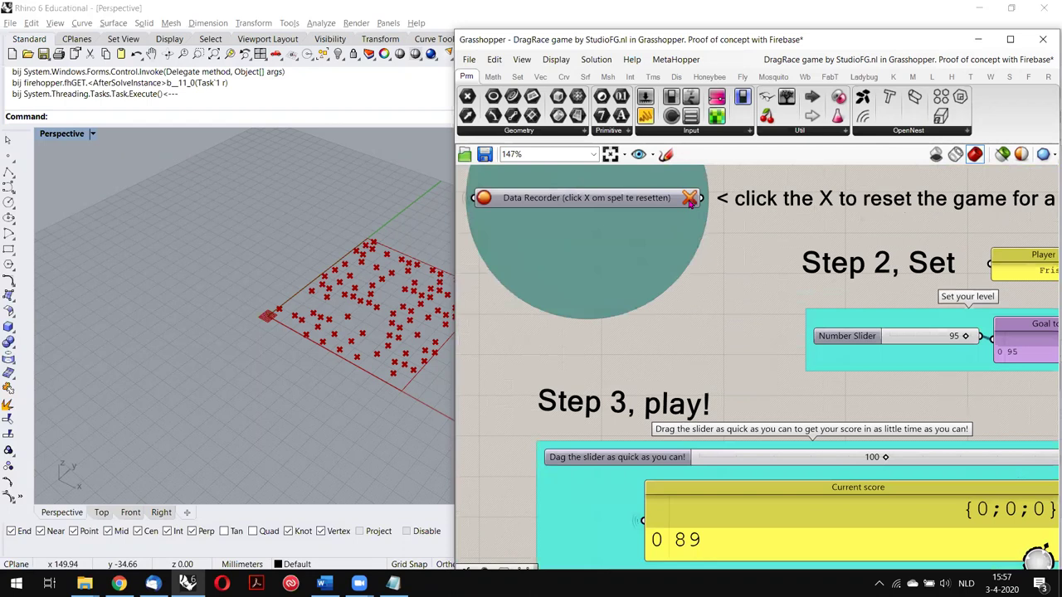
{"action": "left_click", "coordinate": [690, 201]}
Play the round by moving the Step 3 play slider quickly until the score passes the goal, ending at 78.
{"action": "scroll", "coordinate": [700, 230], "scroll_direction": "down", "scroll_amount": 1}
{"action": "scroll", "coordinate": [701, 232], "scroll_direction": "down", "scroll_amount": 2}
{"action": "right_click_drag", "start_coordinate": [784, 375], "coordinate": [751, 297]}
{"action": "scroll", "coordinate": [752, 295], "scroll_direction": "up", "scroll_amount": 3}
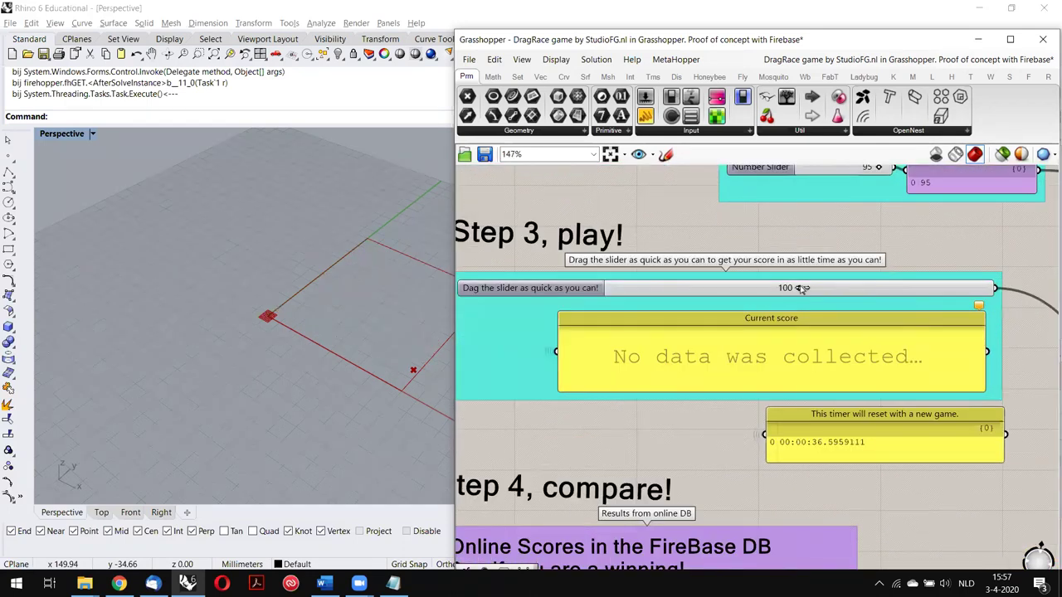
{"action": "left_click_drag", "start_coordinate": [803, 288], "coordinate": [754, 272]}
Refresh the Step 4 online scores and examine the entry for the new goal level.
{"action": "scroll", "coordinate": [758, 389], "scroll_direction": "down", "scroll_amount": 2}
{"action": "right_click_drag", "start_coordinate": [740, 408], "coordinate": [782, 282]}
{"action": "right_click_drag", "start_coordinate": [733, 343], "coordinate": [749, 259]}
{"action": "scroll", "coordinate": [712, 330], "scroll_direction": "up", "scroll_amount": 3}
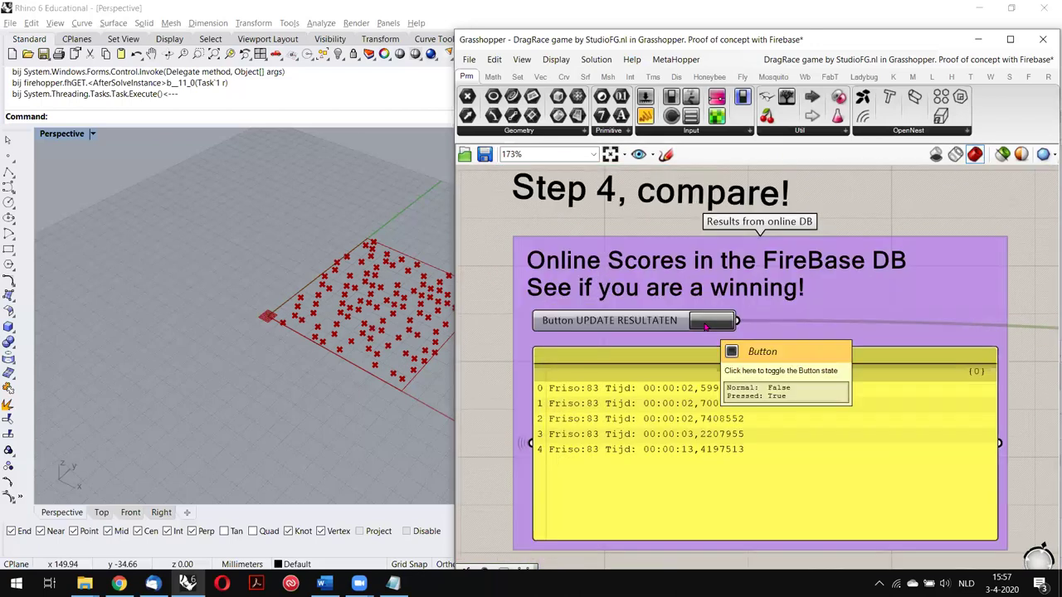
{"action": "left_click", "coordinate": [709, 323]}
{"action": "scroll", "coordinate": [648, 395], "scroll_direction": "up", "scroll_amount": 2}
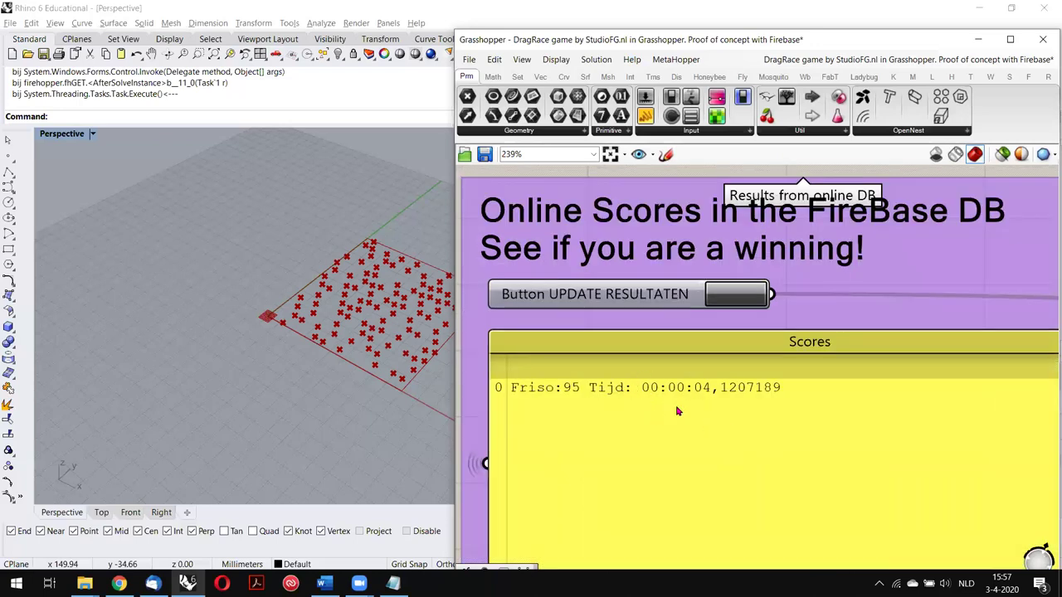
{"action": "right_click_drag", "start_coordinate": [677, 411], "coordinate": [624, 355]}
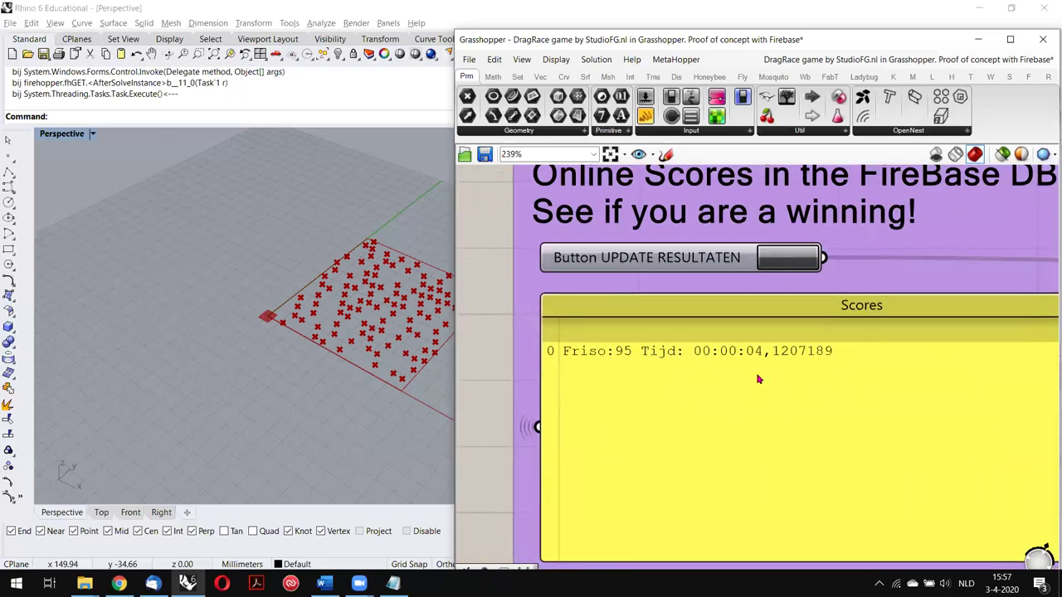
{"action": "scroll", "coordinate": [668, 347], "scroll_direction": "down", "scroll_amount": 2}
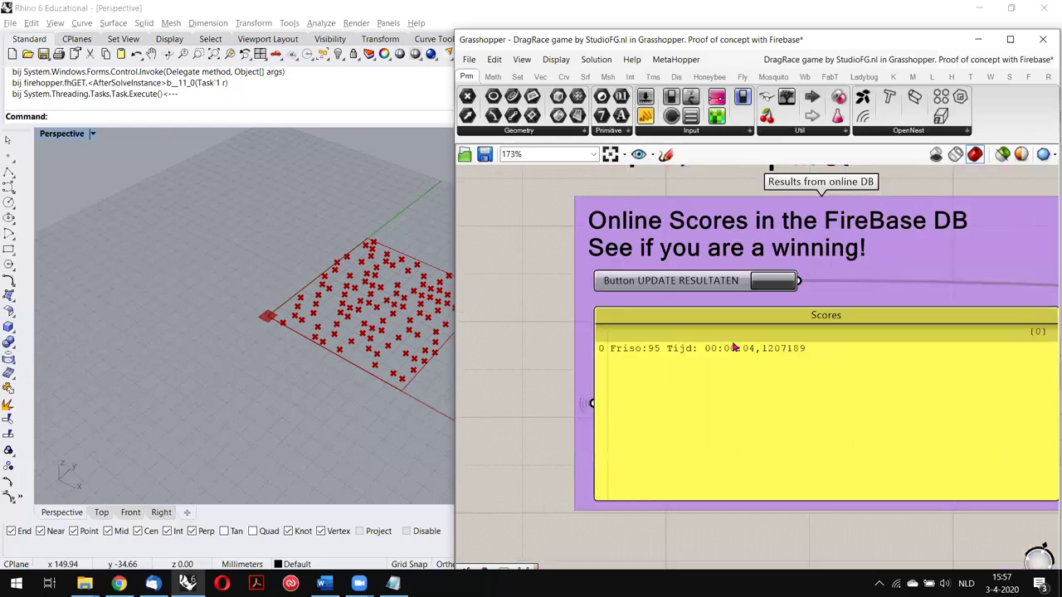
{"action": "scroll", "coordinate": [663, 359], "scroll_direction": "up", "scroll_amount": 2}
Switch to the Firebase console and expand Doel_95 and Doel_89 in the Realtime Database to check their saved entries.
{"action": "key", "text": "alt+Tab"}
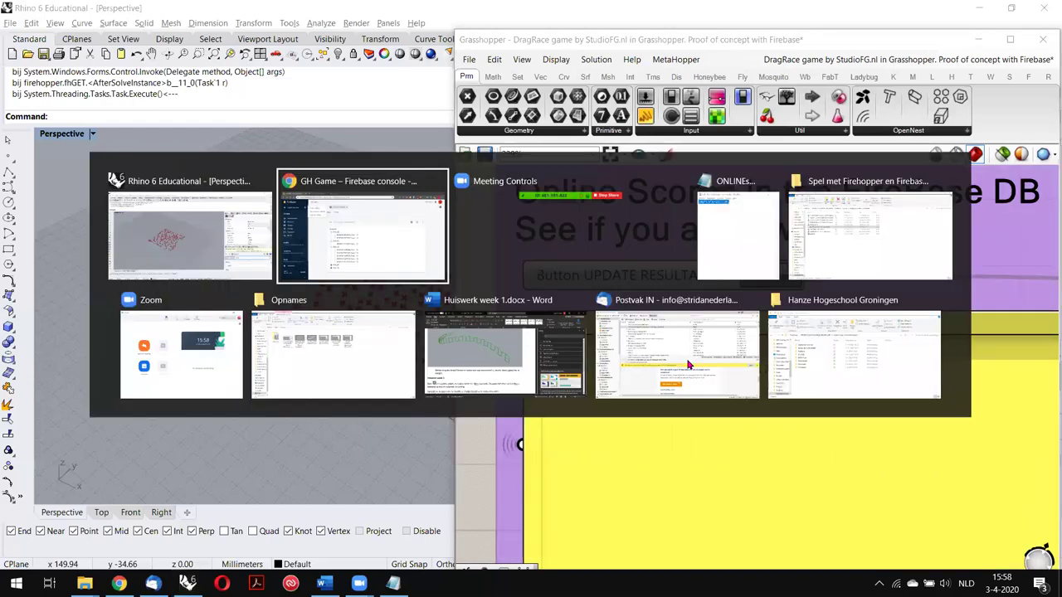
{"action": "right_click", "coordinate": [579, 337]}
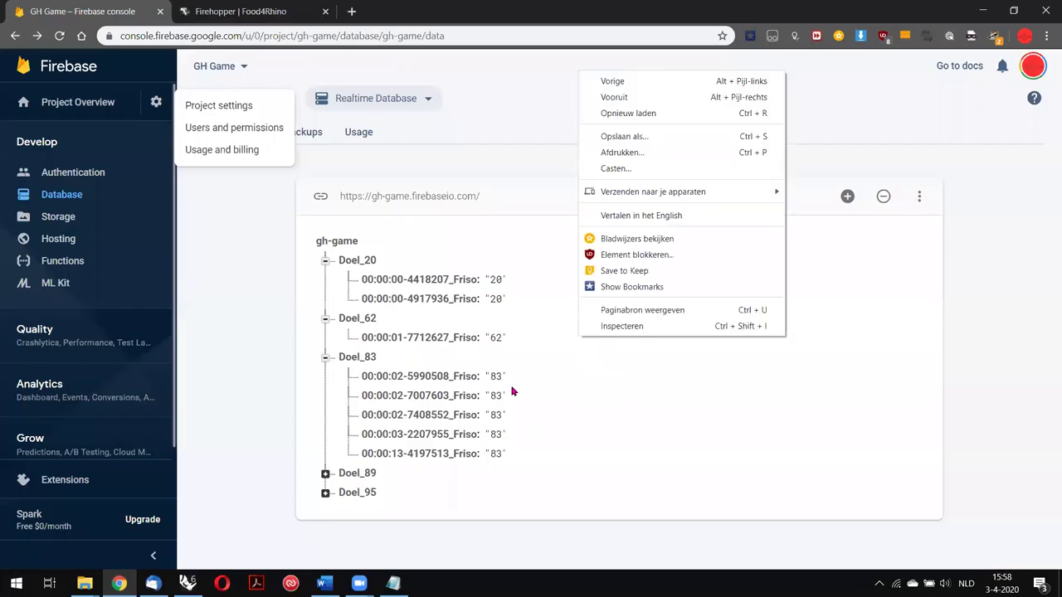
{"action": "left_click", "coordinate": [325, 491]}
{"action": "left_click", "coordinate": [324, 492]}
{"action": "left_click", "coordinate": [326, 473]}
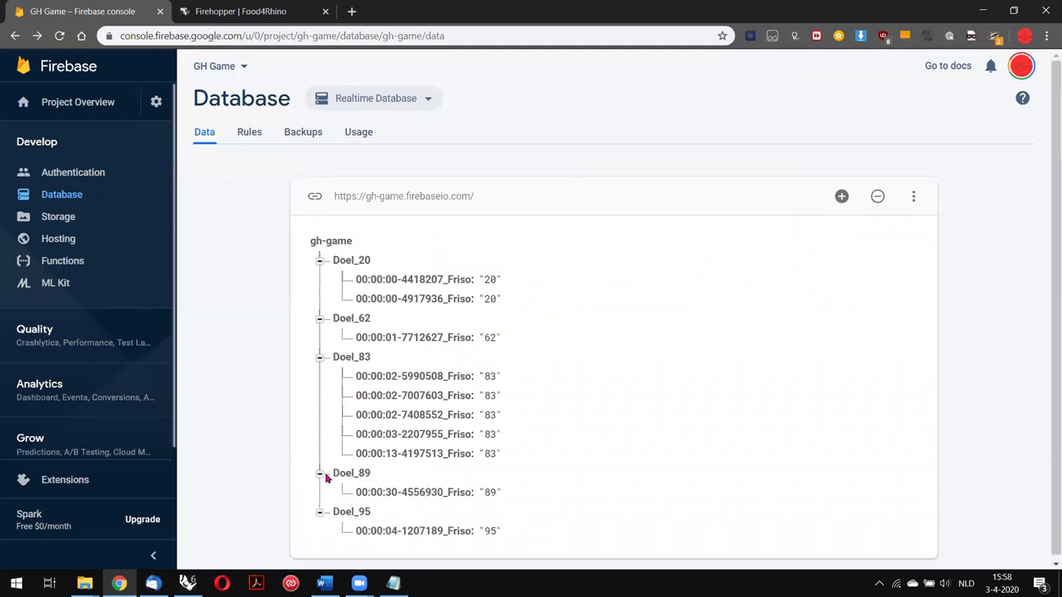
{"action": "scroll", "coordinate": [427, 532], "scroll_direction": "down", "scroll_amount": 1}
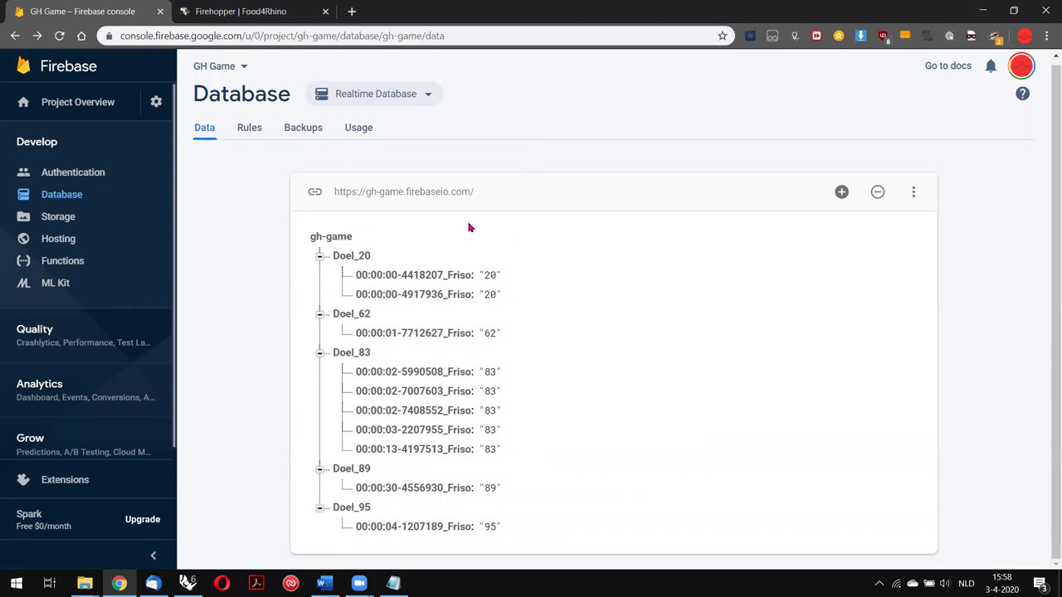
Return to Grasshopper and review the game's four steps and the credits and contact panel above Step 1.
{"action": "key", "text": "alt+Tab"}
{"action": "scroll", "coordinate": [650, 343], "scroll_direction": "down", "scroll_amount": 5}
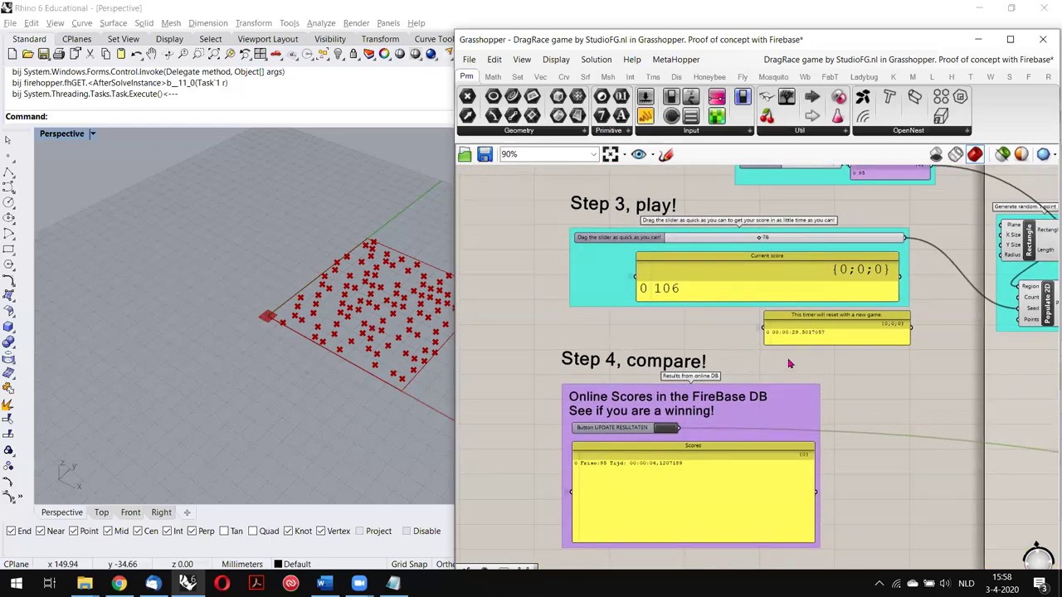
{"action": "right_click_drag", "start_coordinate": [797, 341], "coordinate": [799, 401]}
{"action": "scroll", "coordinate": [810, 295], "scroll_direction": "down", "scroll_amount": 2}
{"action": "right_click_drag", "start_coordinate": [808, 265], "coordinate": [802, 337]}
{"action": "scroll", "coordinate": [780, 321], "scroll_direction": "up", "scroll_amount": 3}
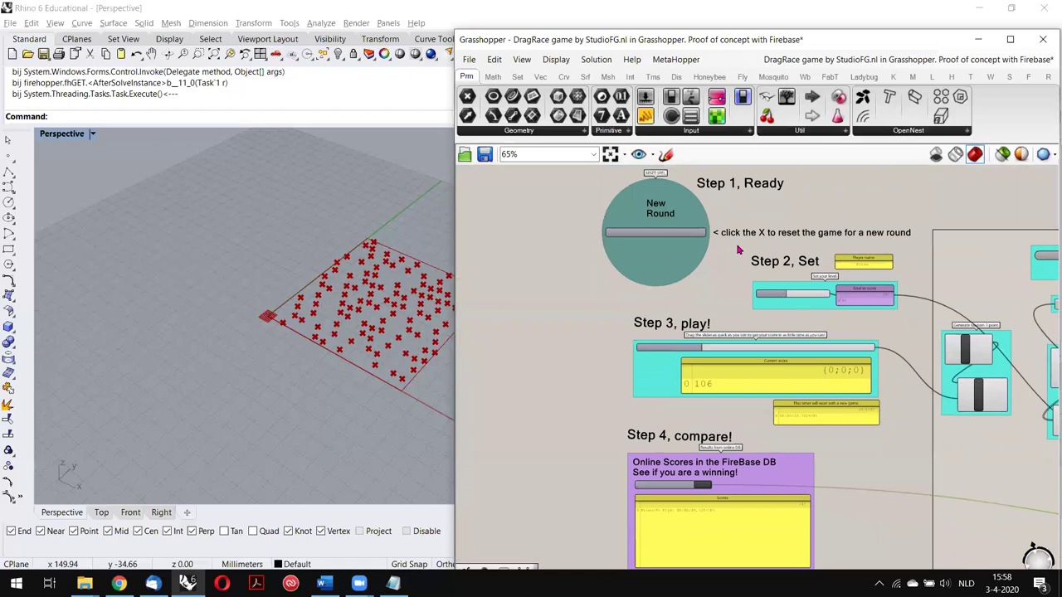
{"action": "right_click_drag", "start_coordinate": [753, 256], "coordinate": [784, 342]}
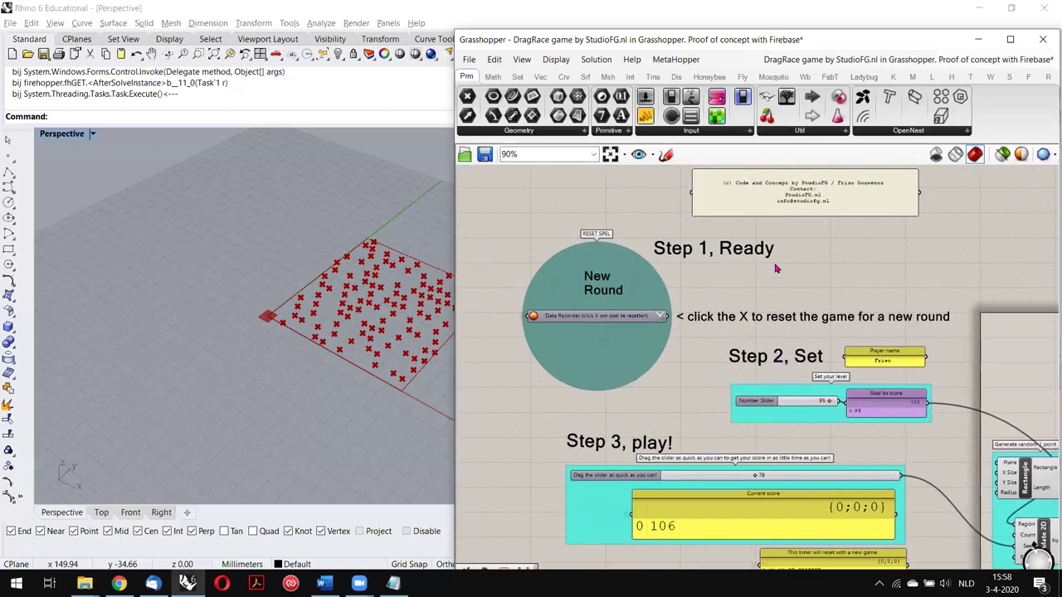
{"action": "scroll", "coordinate": [795, 232], "scroll_direction": "up", "scroll_amount": 5}
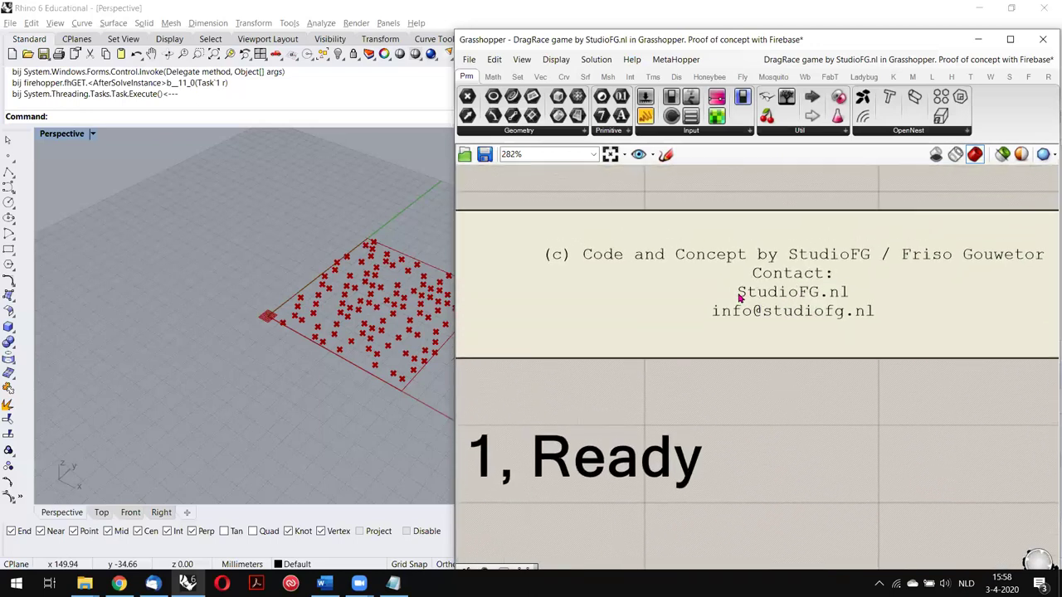
{"action": "scroll", "coordinate": [811, 313], "scroll_direction": "down", "scroll_amount": 4}
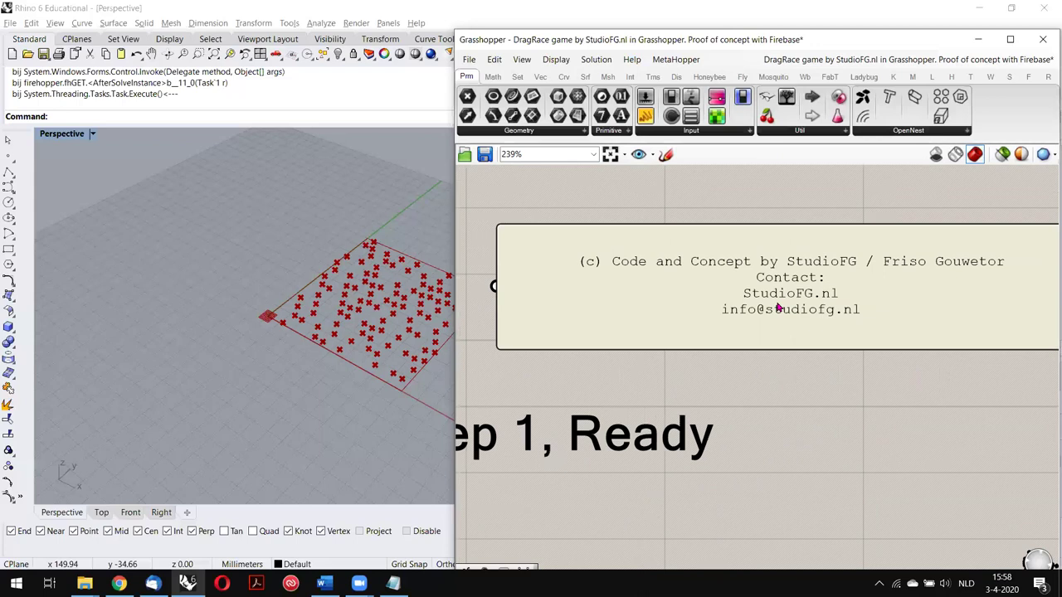
{"action": "right_click_drag", "start_coordinate": [758, 445], "coordinate": [855, 239]}
{"action": "scroll", "coordinate": [813, 299], "scroll_direction": "down", "scroll_amount": 1}
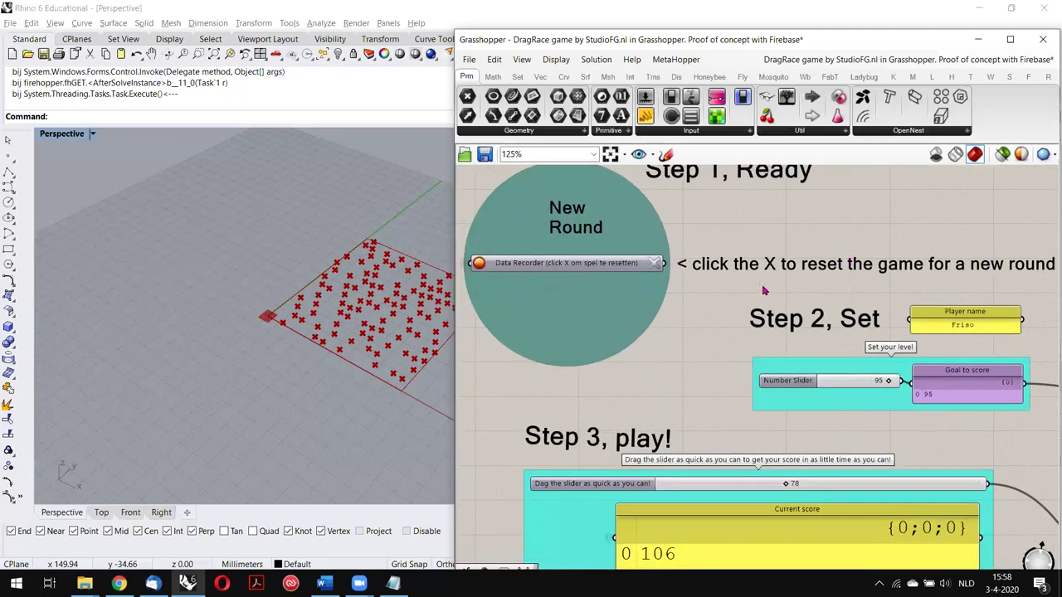
Switch to the browser and bring up the Firehopper page on Food4Rhino.
{"action": "key", "text": "alt+Tab"}
{"action": "key", "text": "ctrl+Tab"}
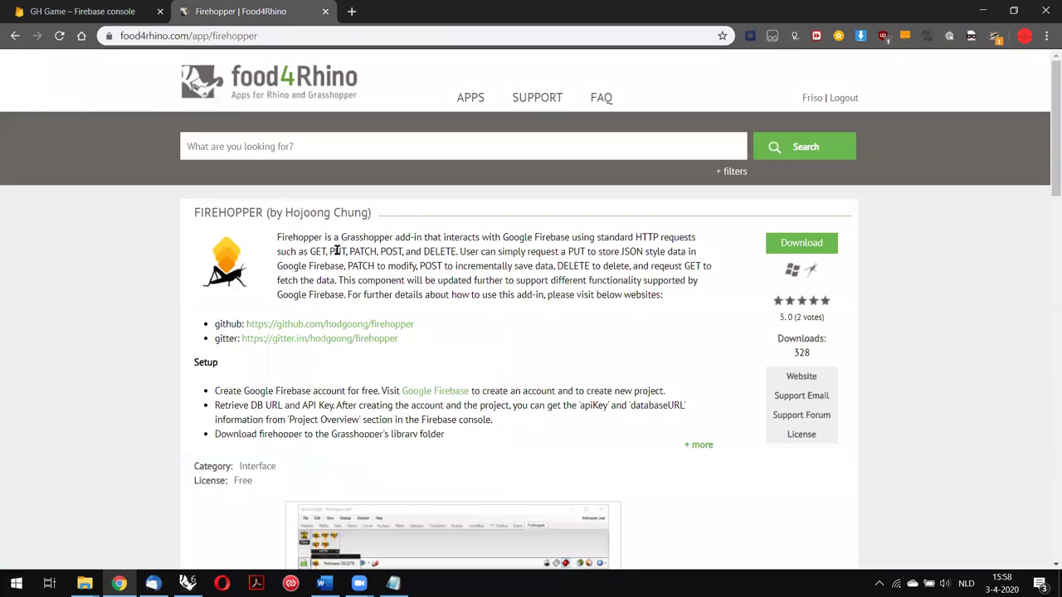